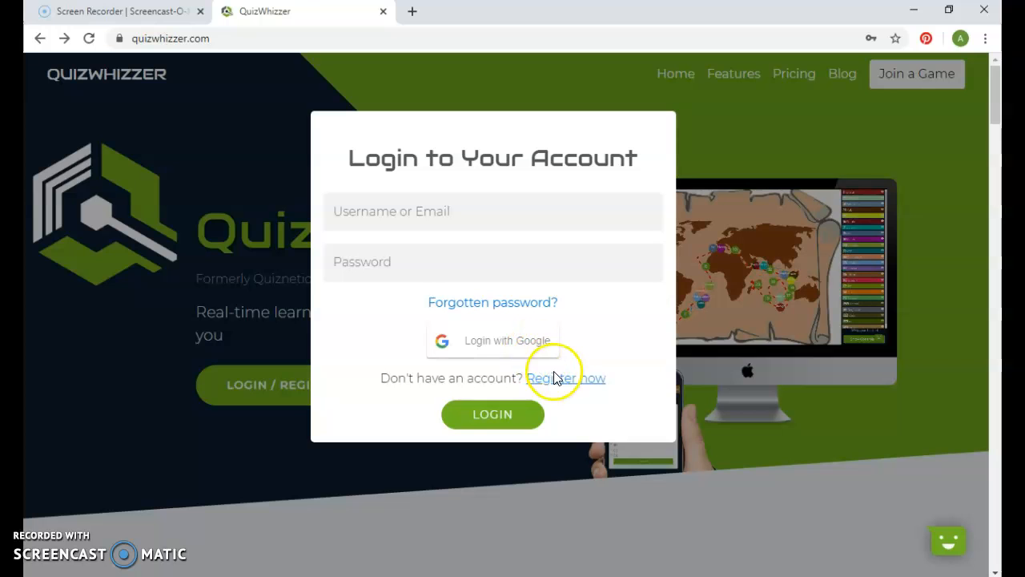
- Log in to QuizWhizzer with the saved Google account
click(498, 343)
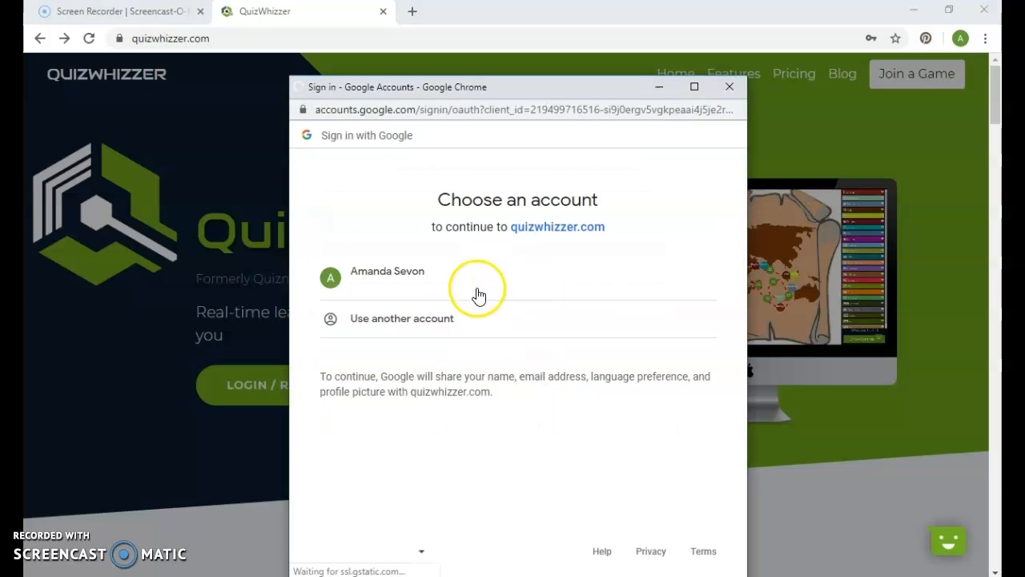
click(427, 282)
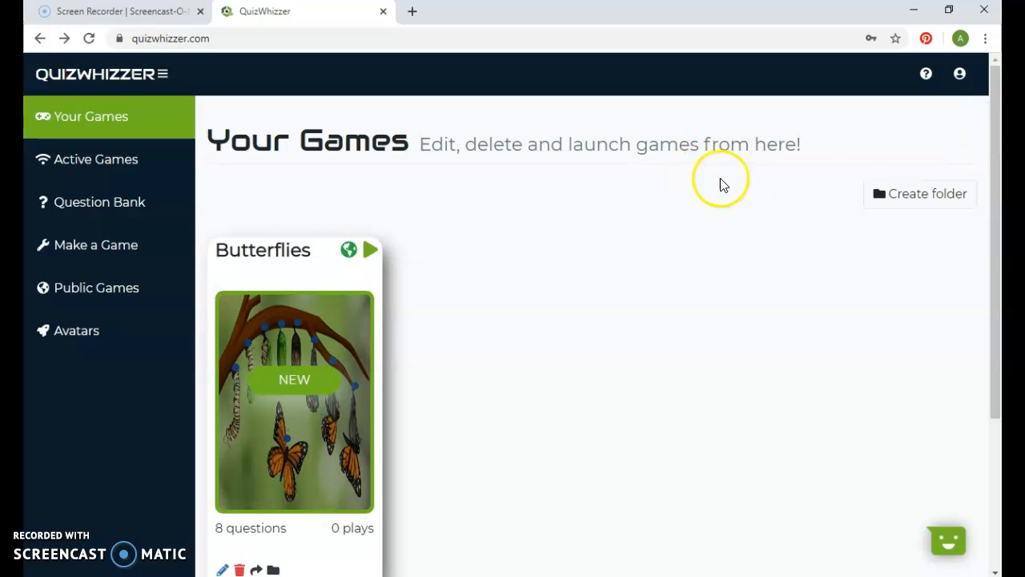
mouse_move(991, 123)
mouse_down()
mouse_move(997, 184)
mouse_move(998, 120)
mouse_move(995, 132)
mouse_up()
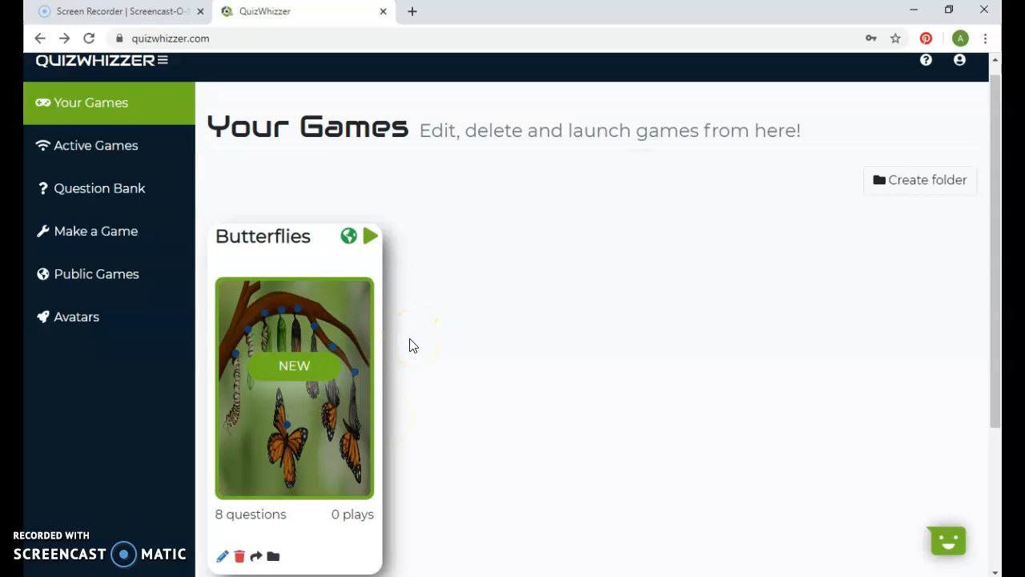
drag(995, 217, 997, 204)
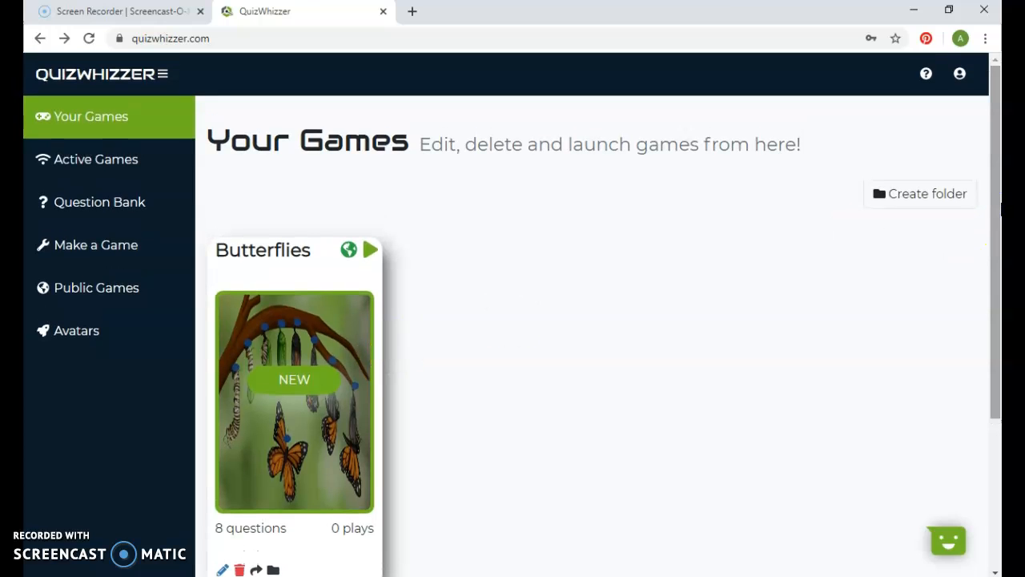
drag(994, 201, 992, 195)
drag(994, 167, 993, 160)
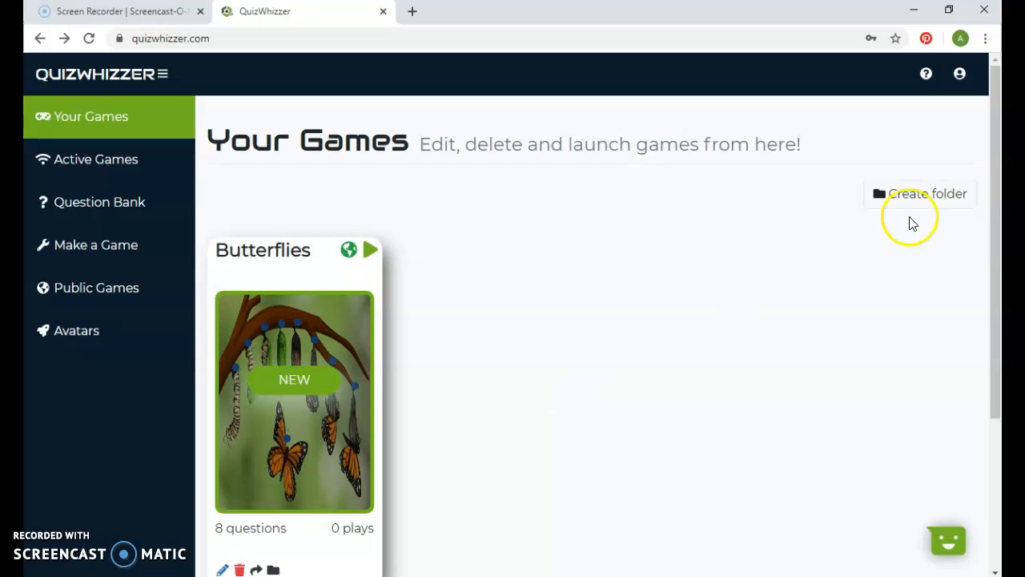
mouse_move(995, 167)
mouse_down()
mouse_move(995, 181)
mouse_move(991, 160)
mouse_up()
- Start making a new game and title it "Game 1"
click(135, 254)
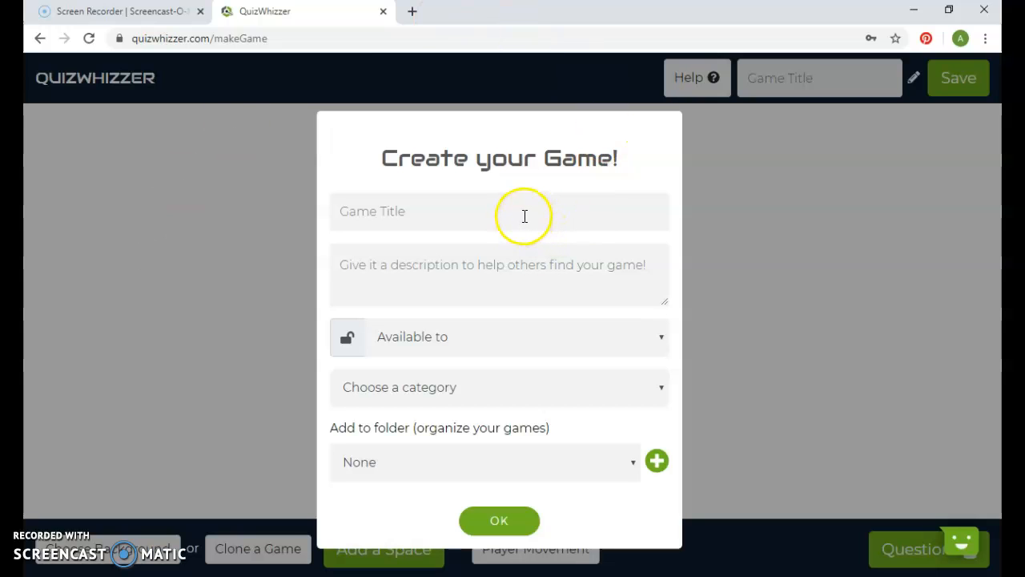
click(499, 215)
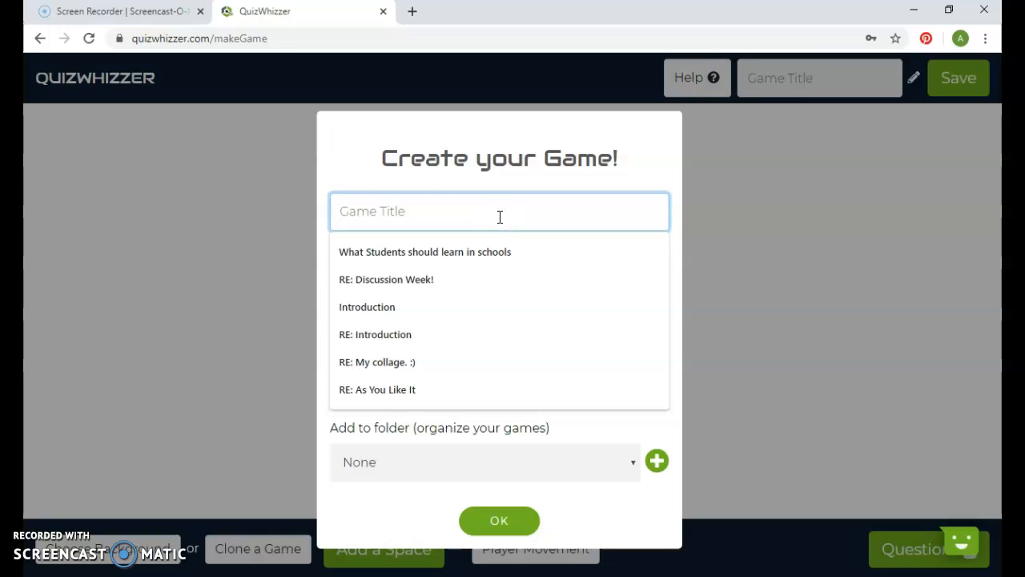
text(Gam)
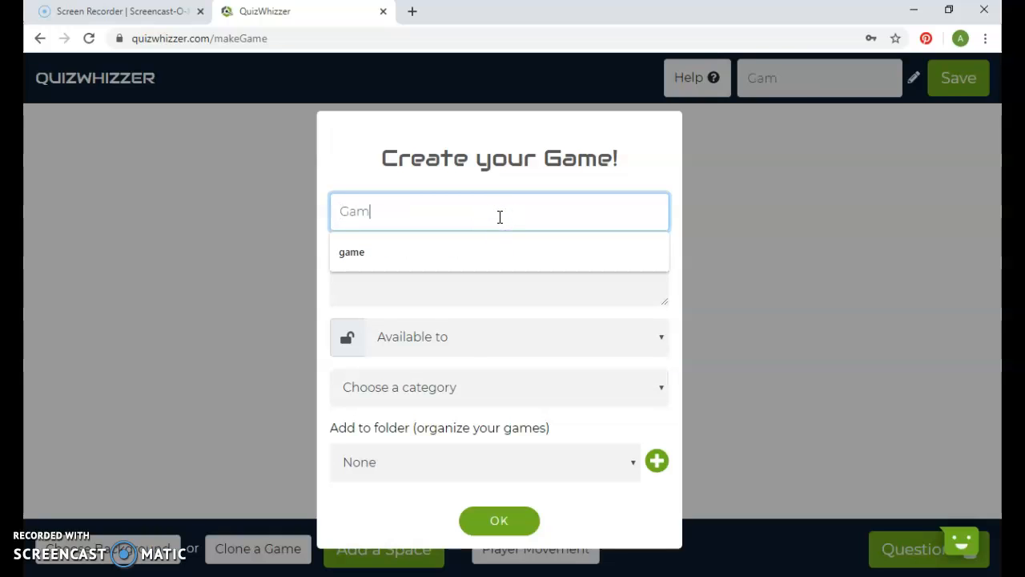
text(e 1)
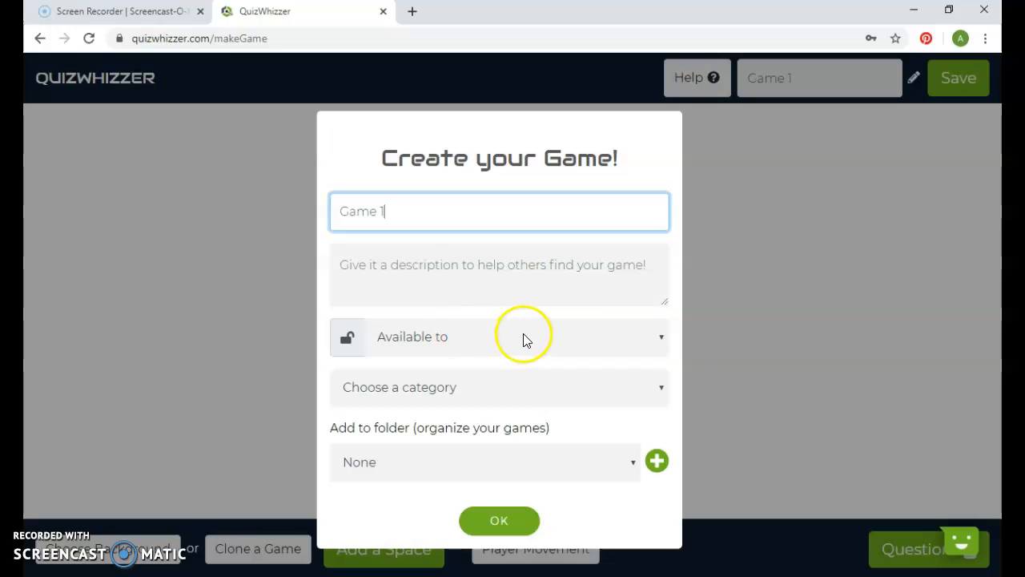
- Make the game available to Everyone and accept the game details without choosing a category
click(557, 341)
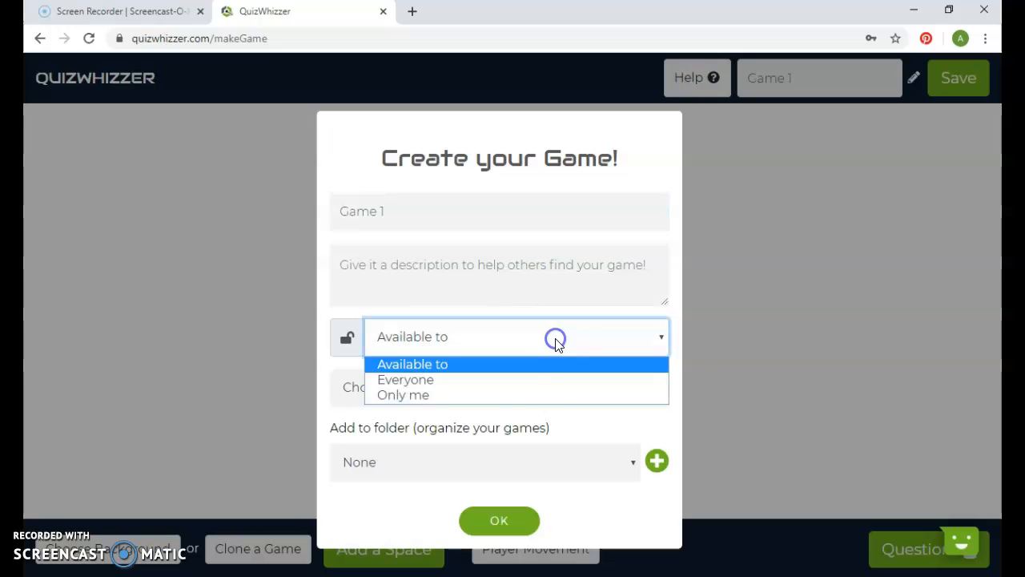
click(535, 380)
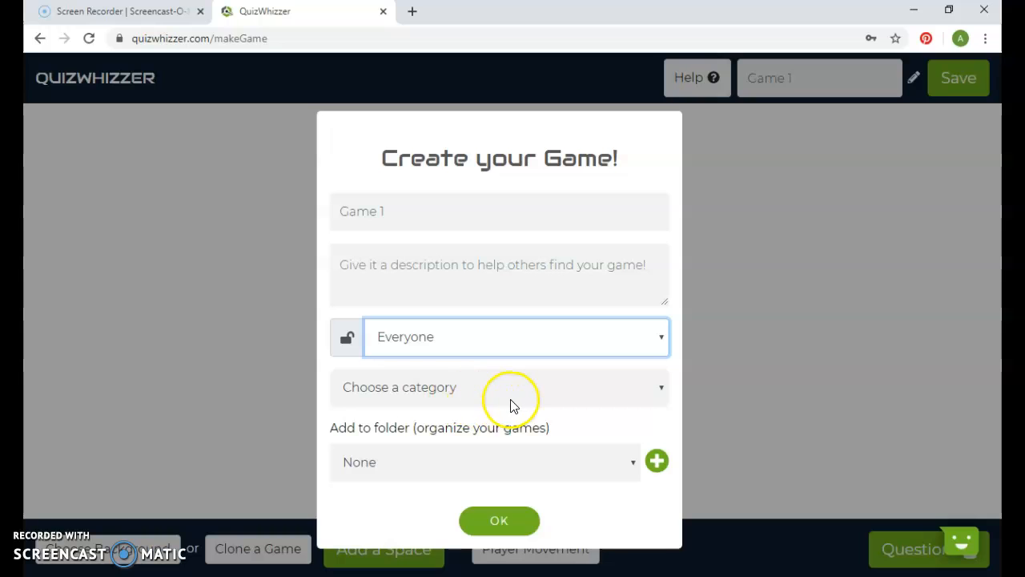
click(511, 400)
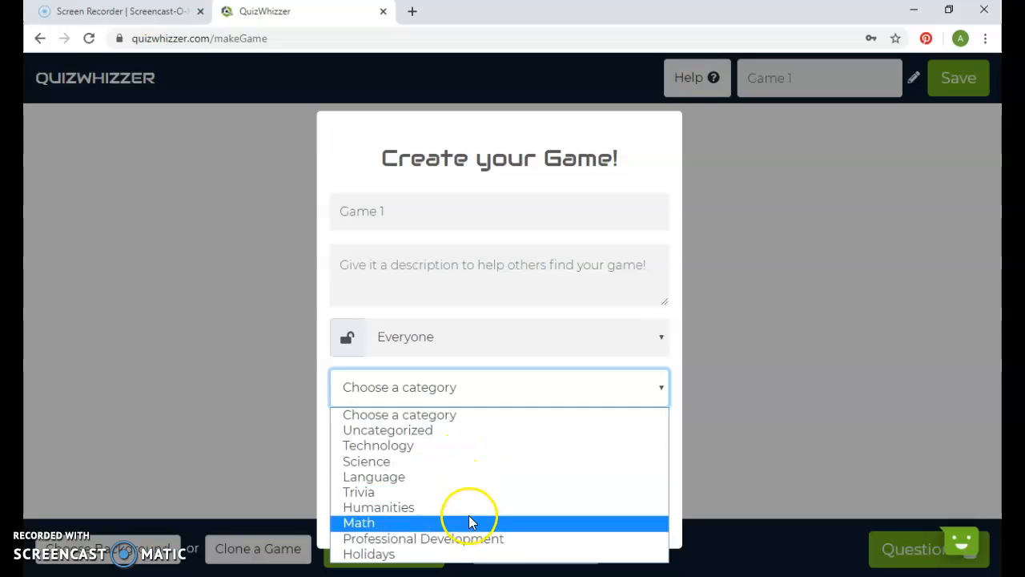
click(650, 383)
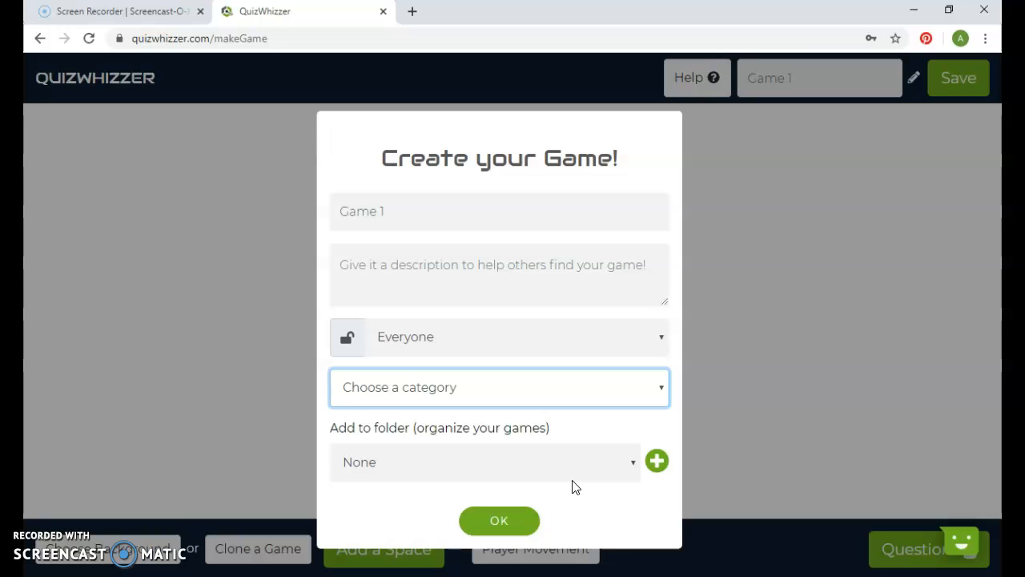
click(520, 521)
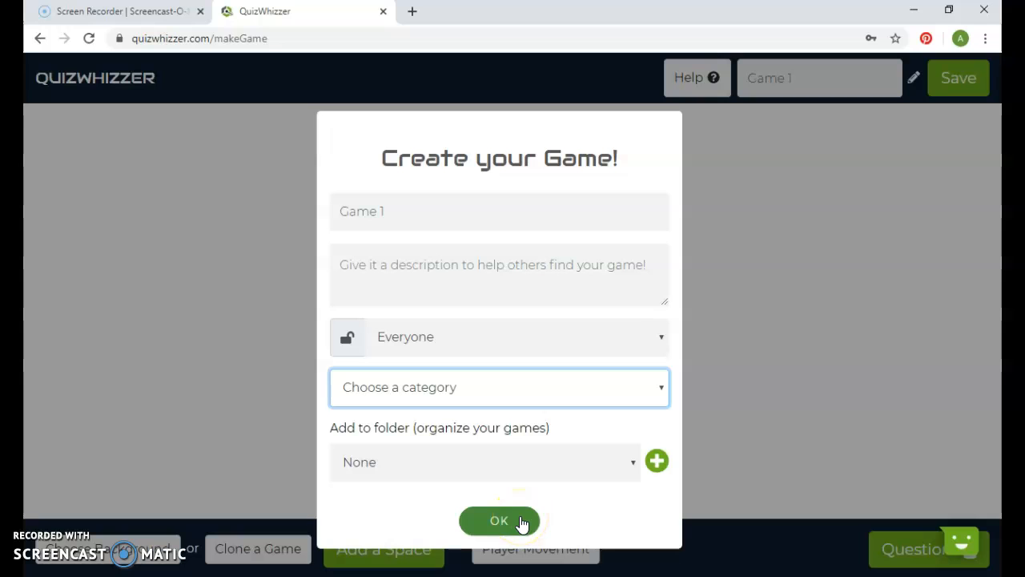
click(521, 521)
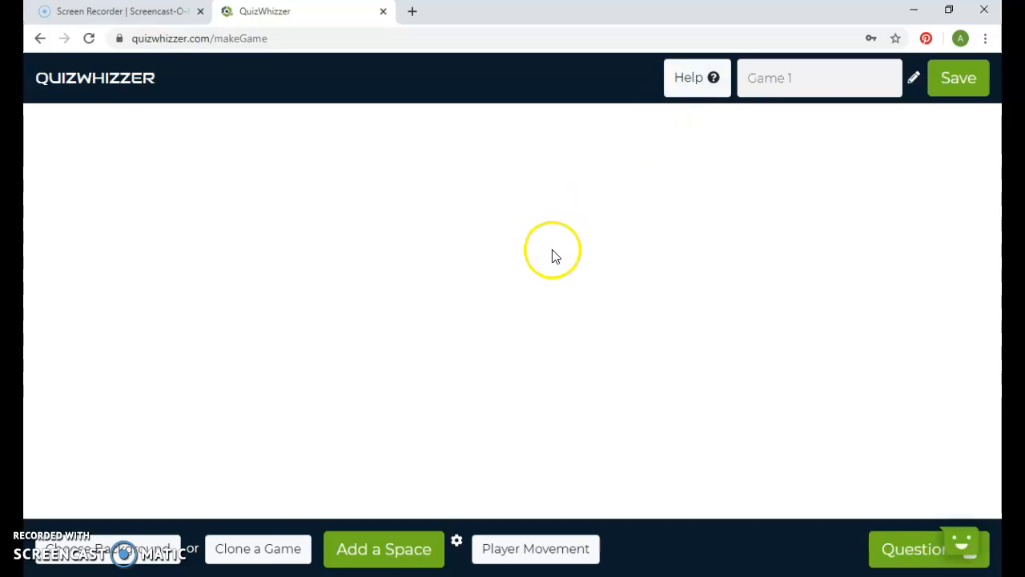
click(167, 554)
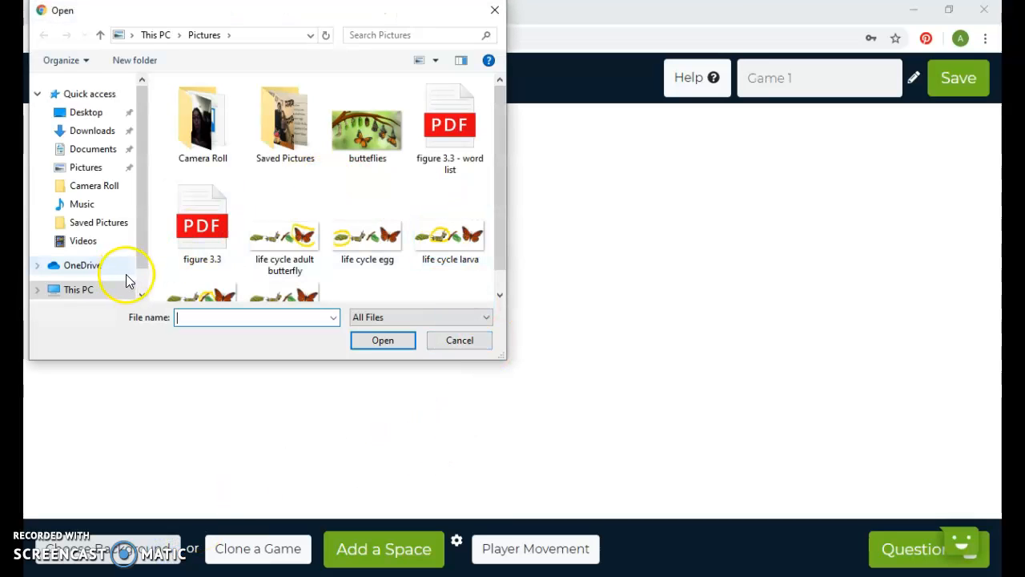
click(120, 185)
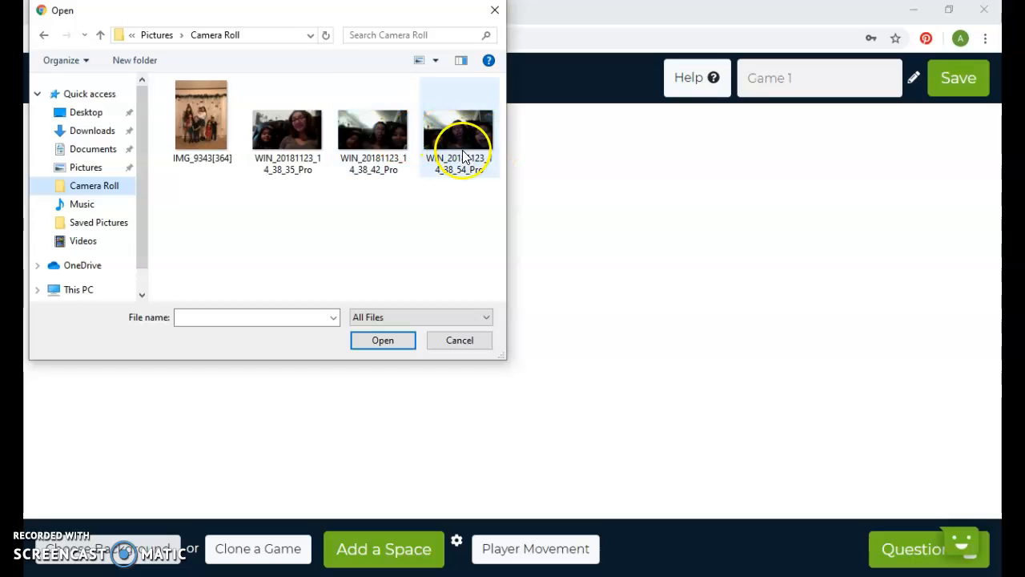
click(101, 168)
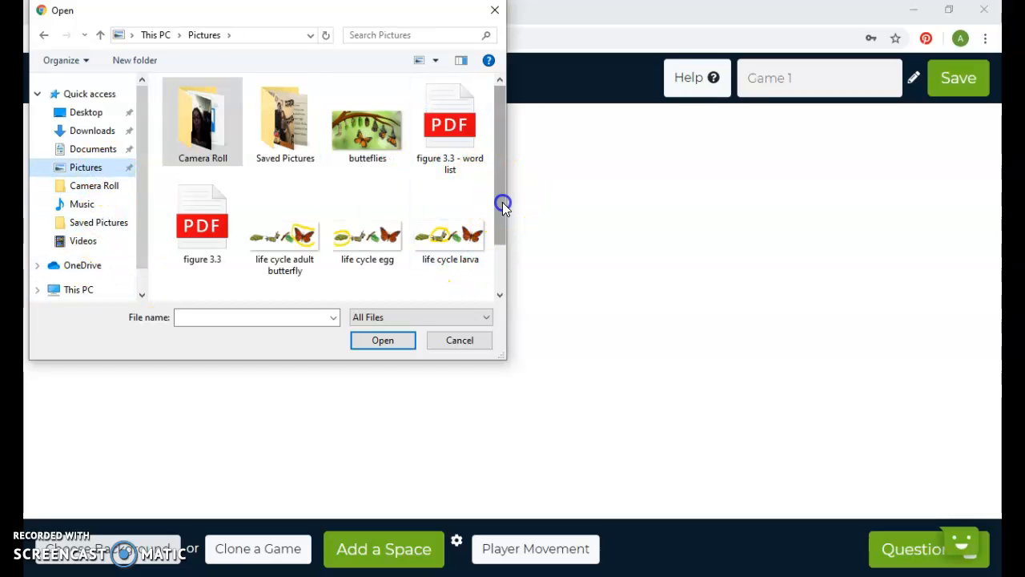
drag(502, 202, 502, 234)
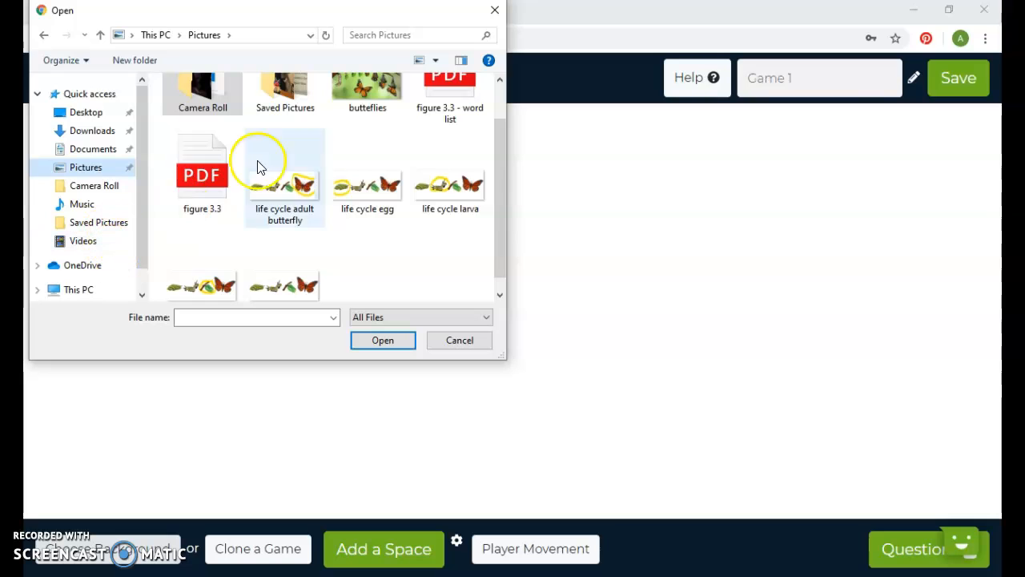
drag(496, 214, 494, 168)
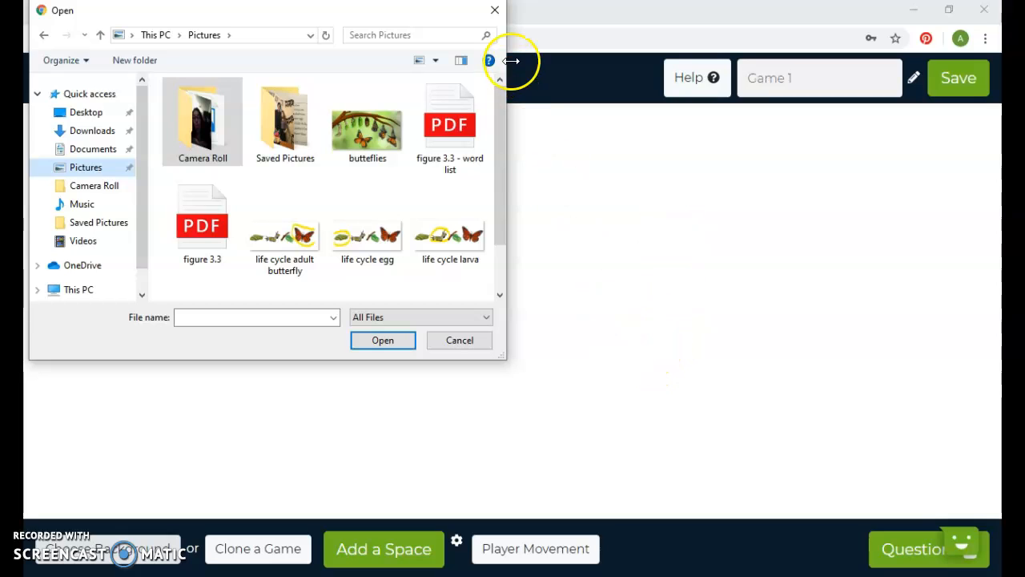
click(475, 342)
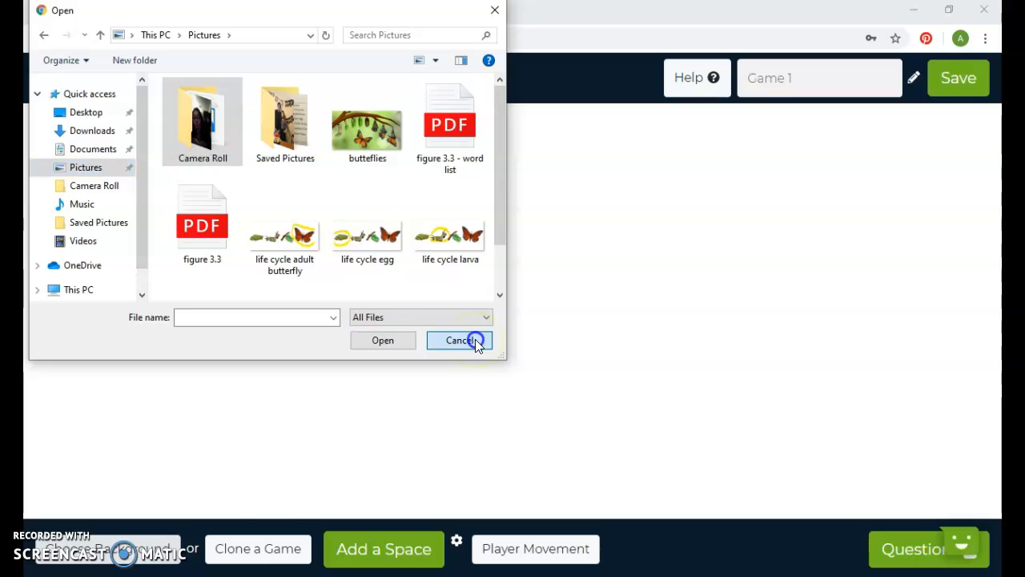
- Clone the space-themed board that has a winding path, a rocket and a START sign with a plane
click(269, 552)
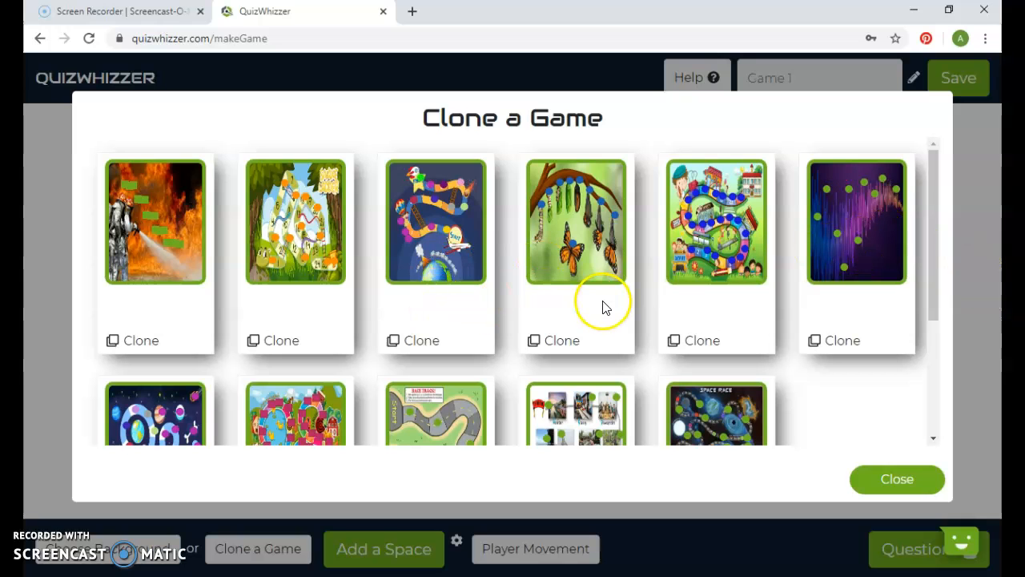
drag(934, 216, 937, 295)
drag(935, 294, 939, 201)
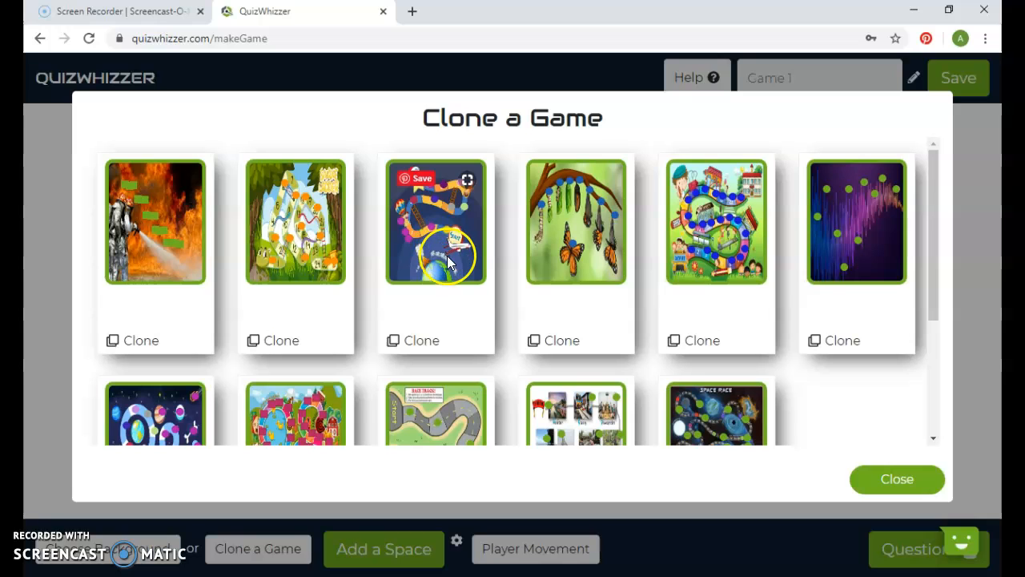
click(407, 341)
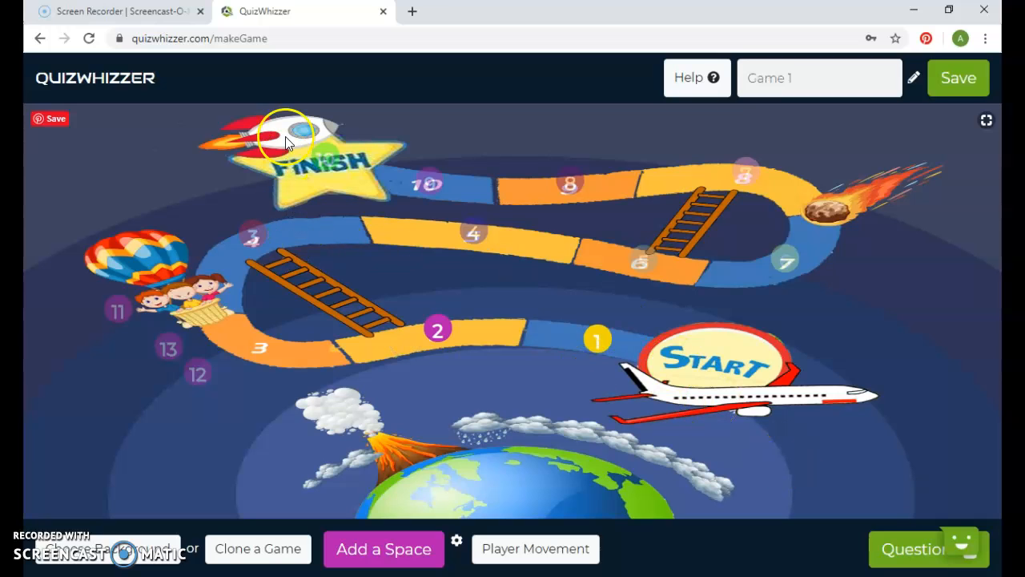
- Nudge the two numbered spaces on the yellow and orange tiles of the path's uppermost row
mouse_move(426, 181)
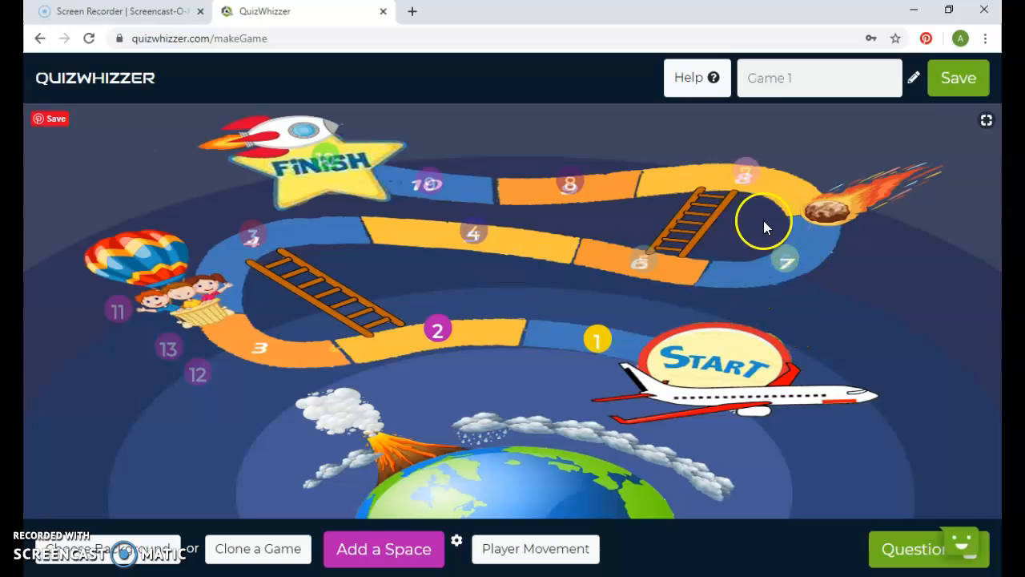
mouse_move(753, 177)
mouse_down()
mouse_move(746, 194)
mouse_move(748, 180)
mouse_up()
mouse_move(570, 186)
mouse_down()
mouse_move(570, 200)
mouse_move(571, 188)
mouse_up()
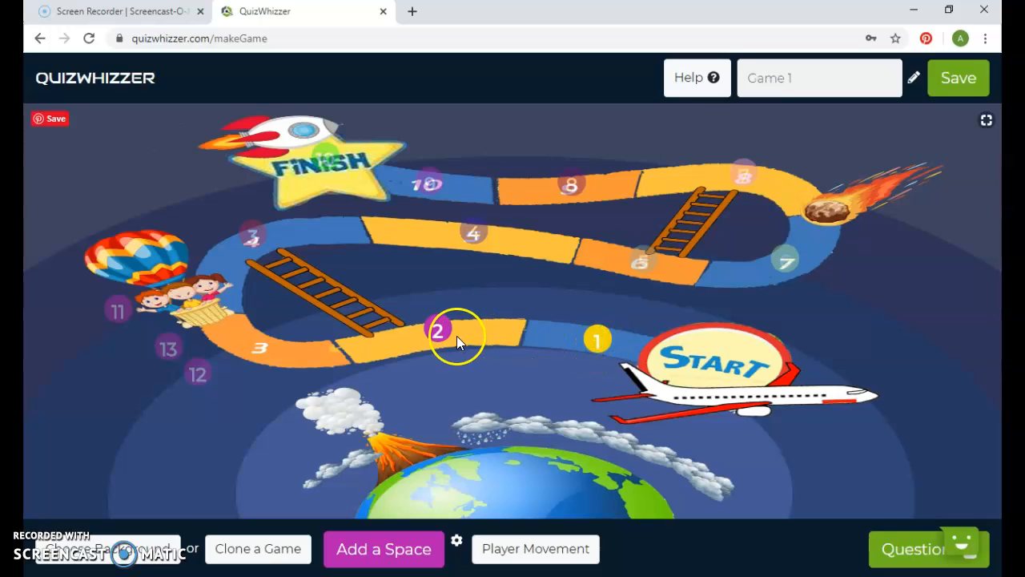
mouse_move(200, 378)
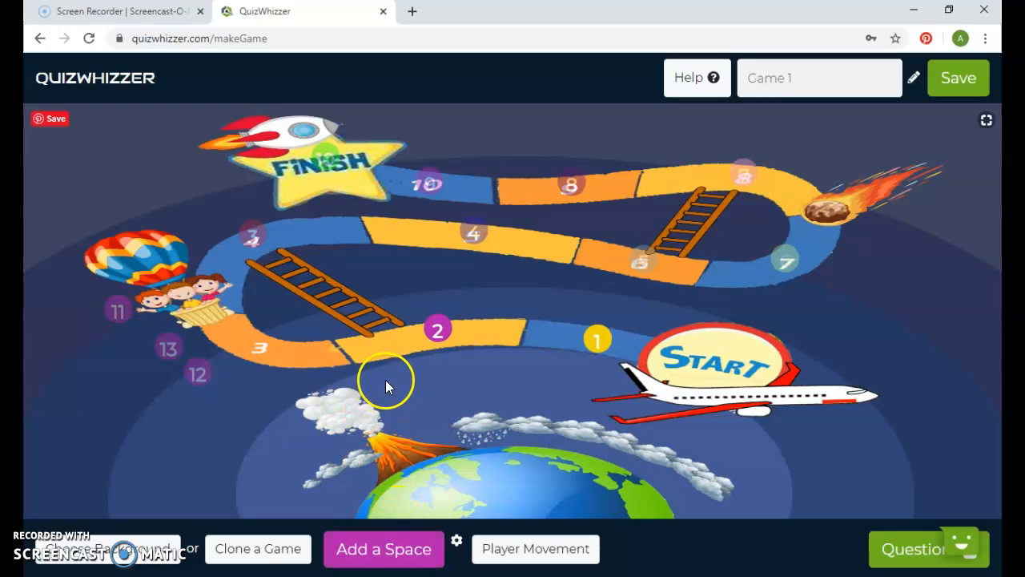
- Add a space beside the volcano's smoke cloud and nudge spaces 1 and 2 slightly down on their tiles
click(385, 549)
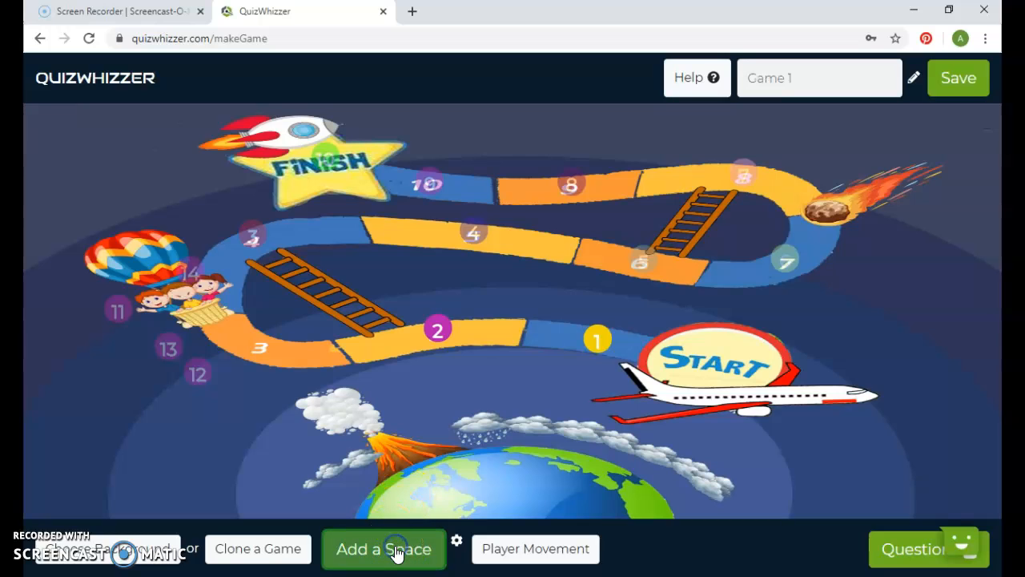
drag(192, 272, 287, 397)
click(467, 143)
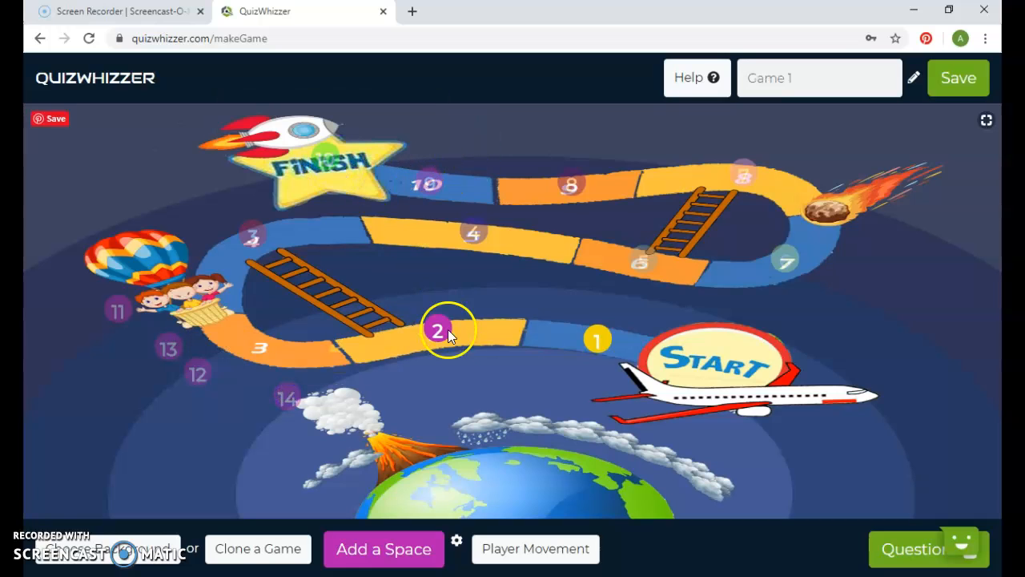
click(598, 342)
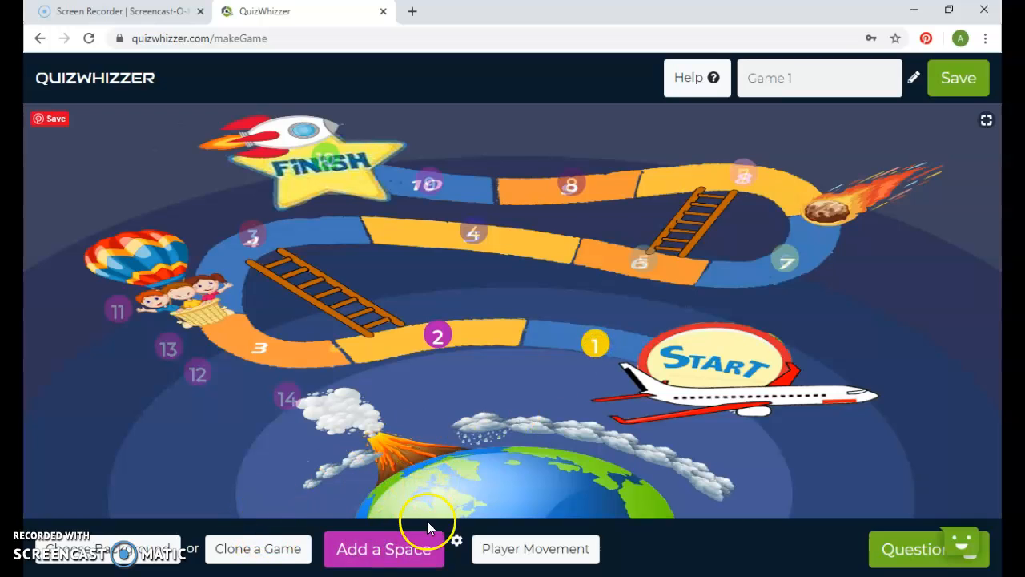
- Change the board spaces to squares, enlarge them slightly and recolour them bright red at full opacity
click(456, 544)
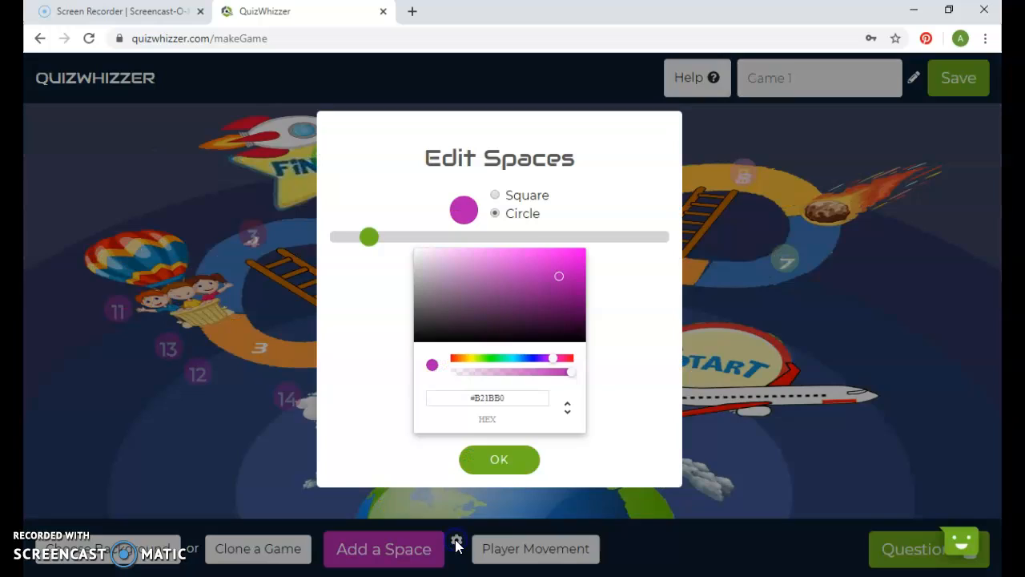
click(496, 196)
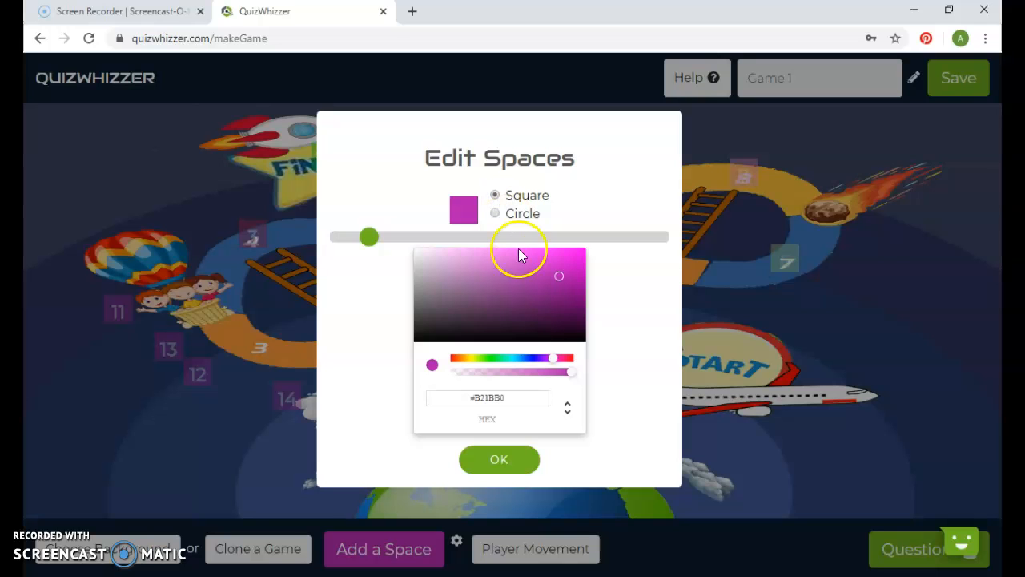
mouse_move(369, 239)
mouse_down()
mouse_move(451, 245)
mouse_move(398, 267)
mouse_move(345, 259)
mouse_move(506, 236)
mouse_move(454, 268)
mouse_move(393, 274)
mouse_move(377, 270)
mouse_move(391, 265)
mouse_move(371, 249)
mouse_move(379, 252)
mouse_up()
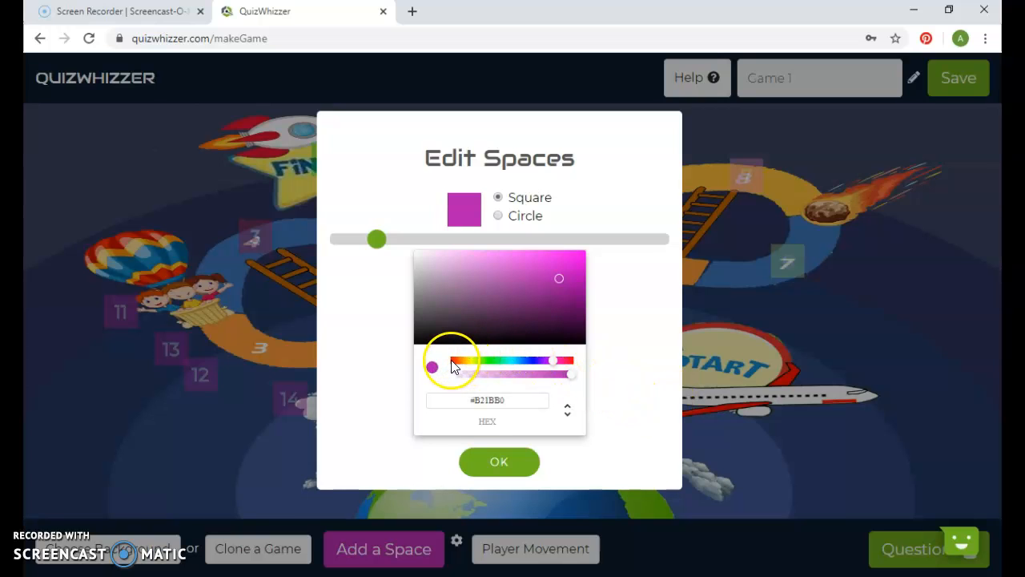
drag(454, 359, 501, 359)
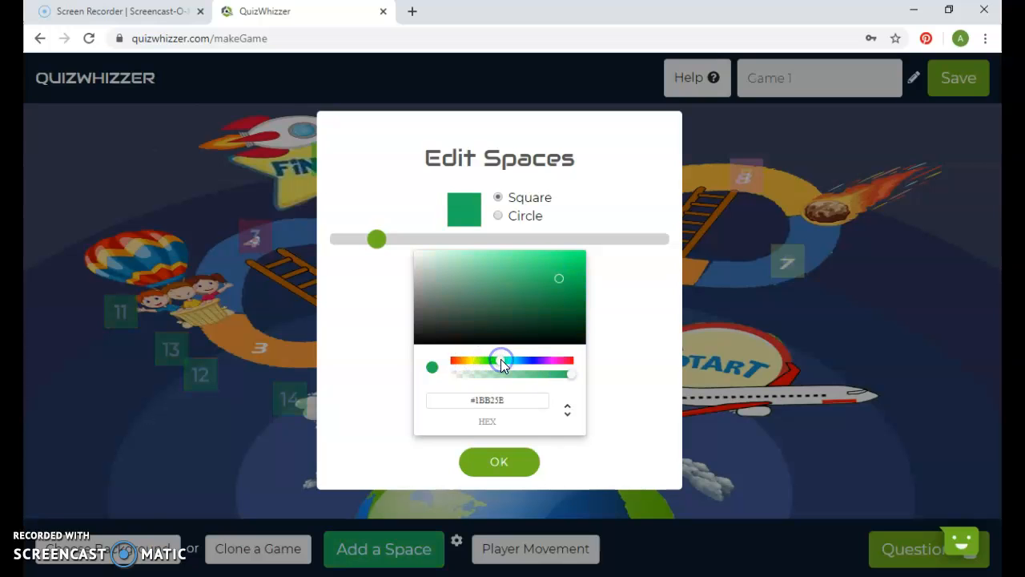
click(552, 360)
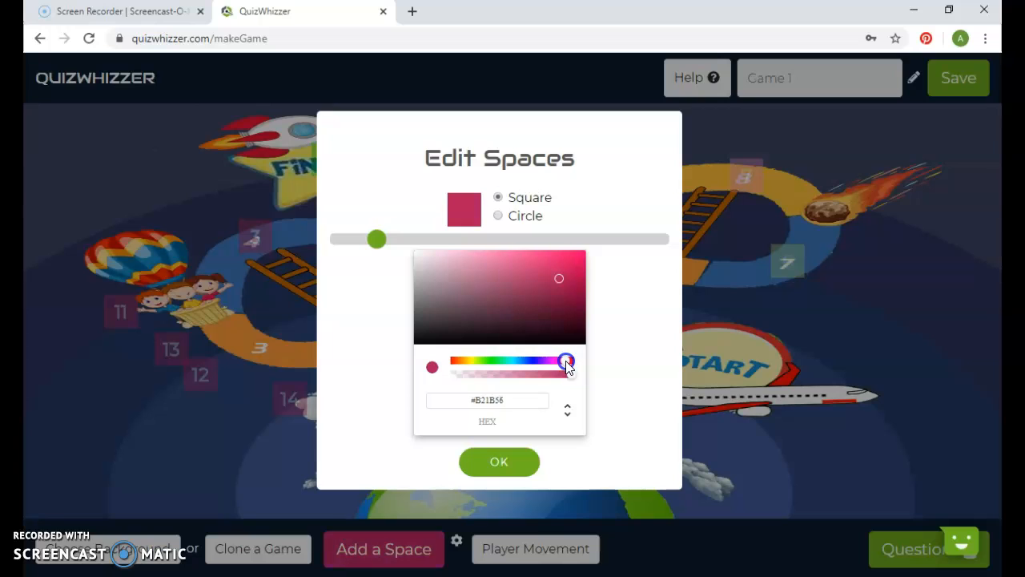
click(568, 361)
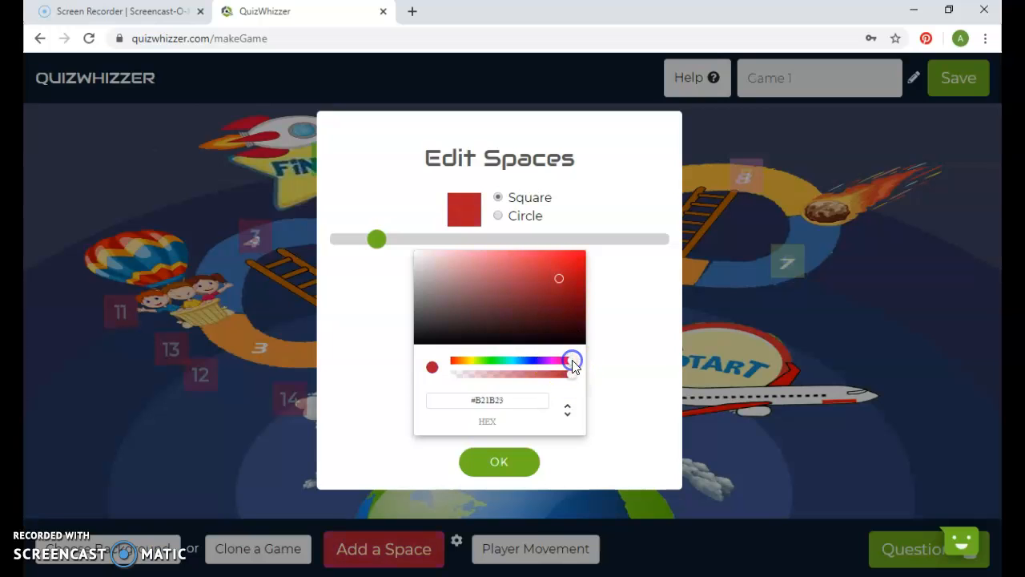
click(572, 375)
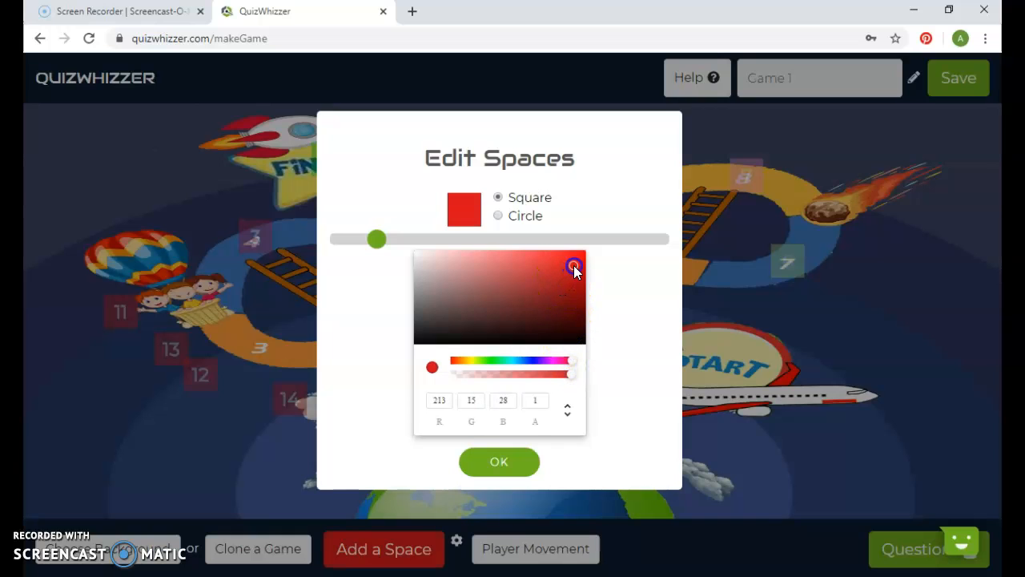
click(520, 465)
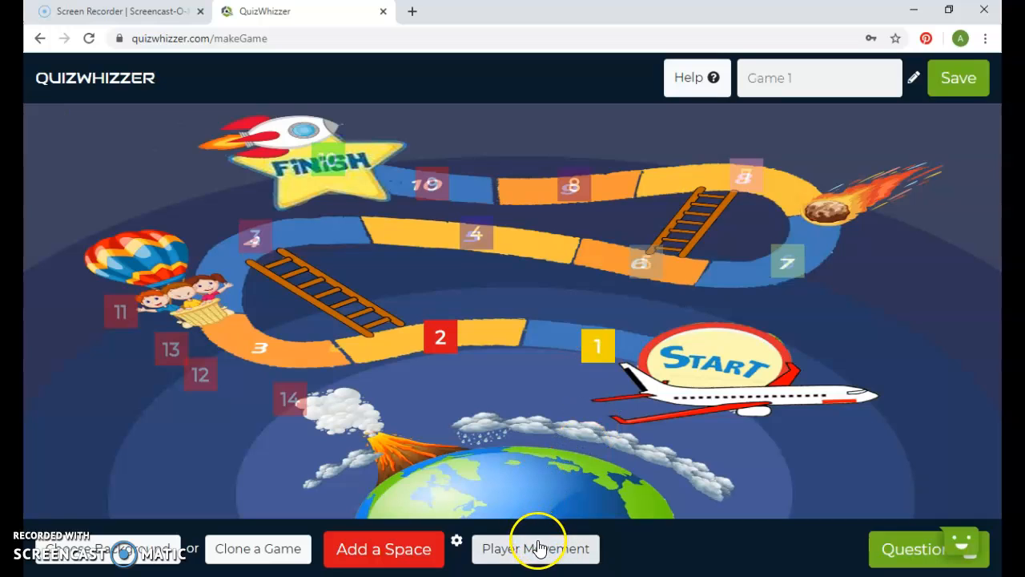
- Set player movement to 1 space forward for a correct answer and 2 spaces back for an incorrect one
click(504, 551)
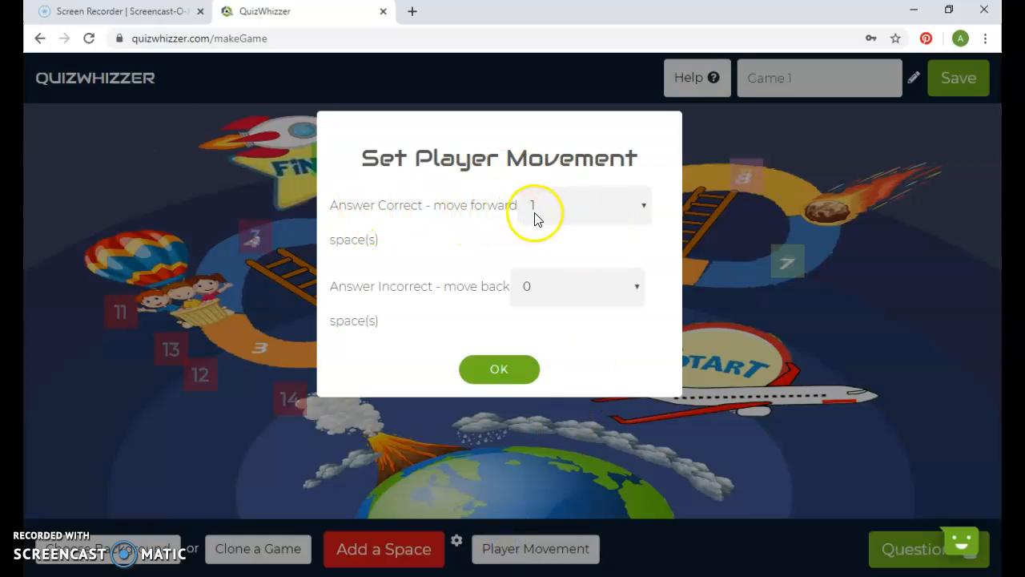
click(555, 207)
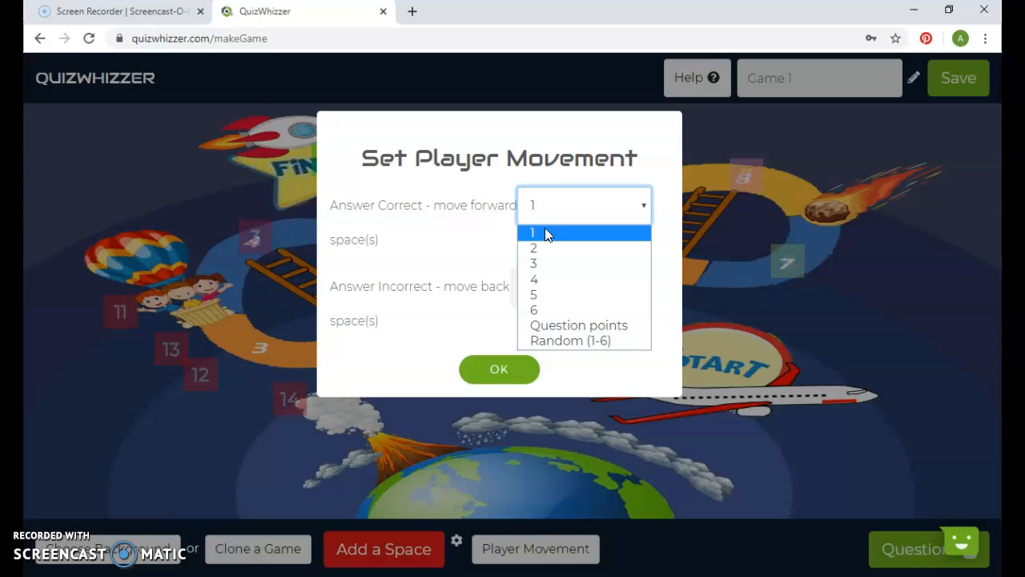
click(544, 233)
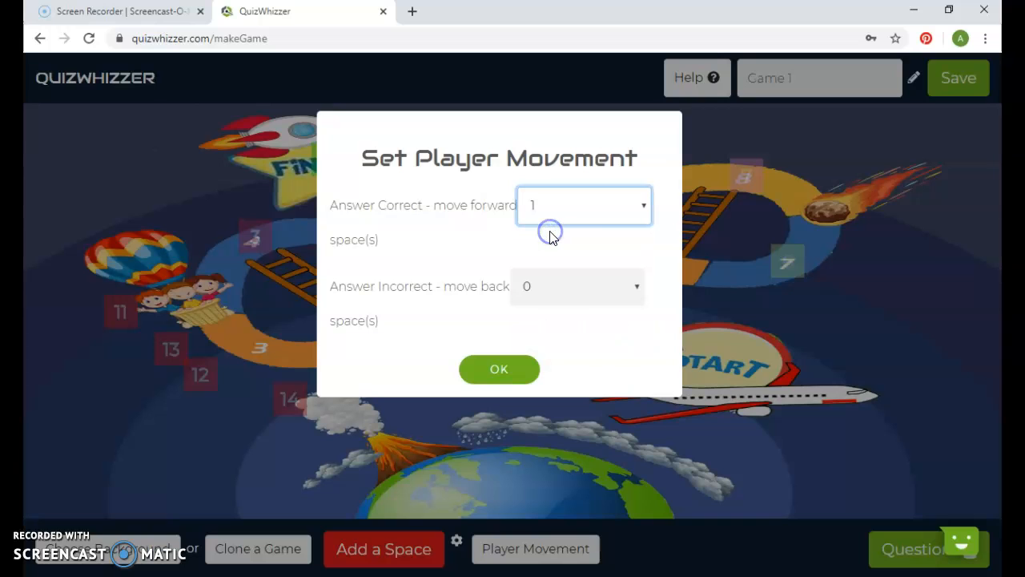
click(560, 291)
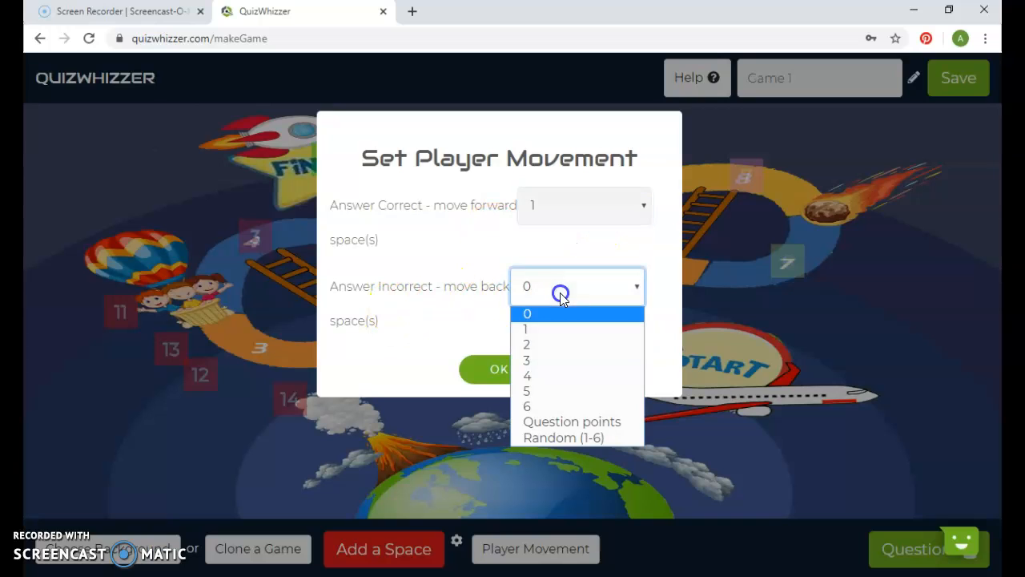
click(563, 343)
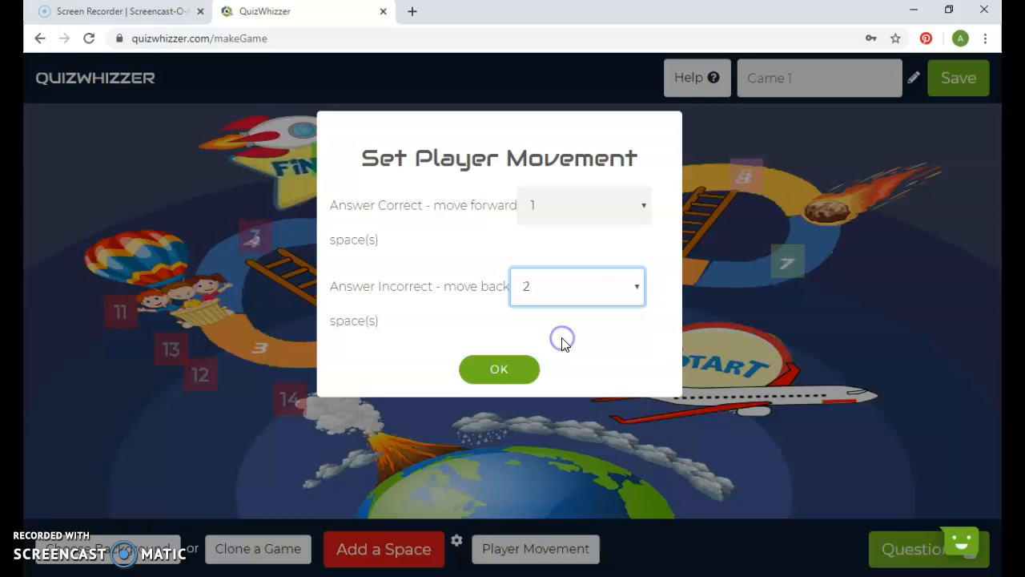
click(506, 369)
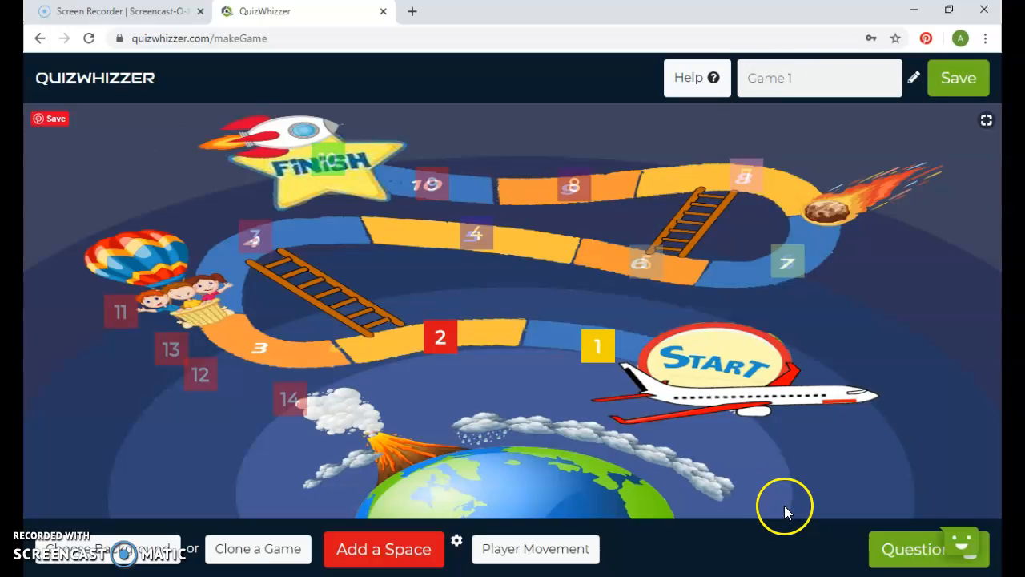
- Open the question editor and bring up the image library for Question 1
click(880, 548)
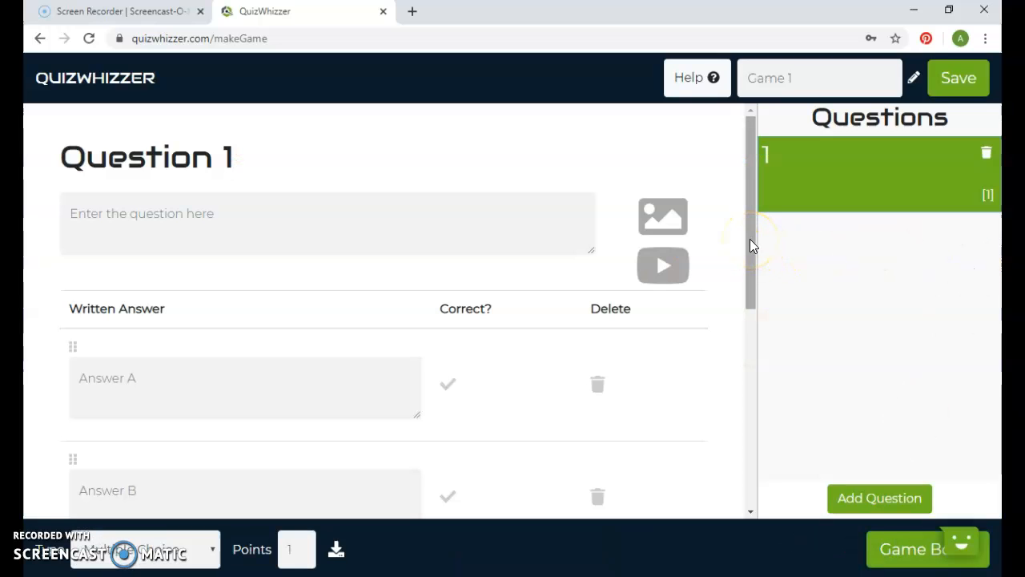
mouse_move(750, 240)
mouse_down()
mouse_move(759, 446)
mouse_move(732, 234)
mouse_up()
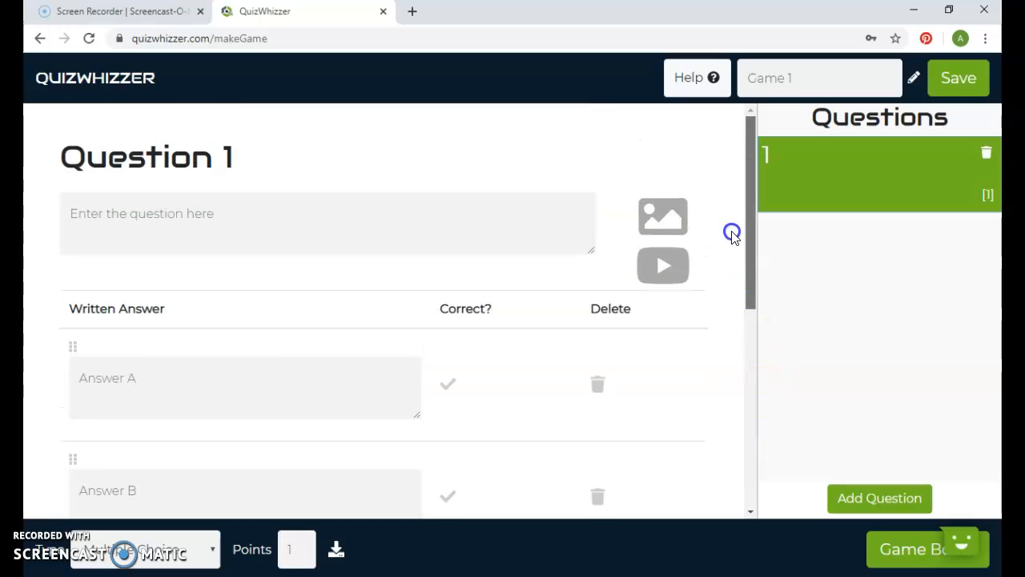
click(675, 229)
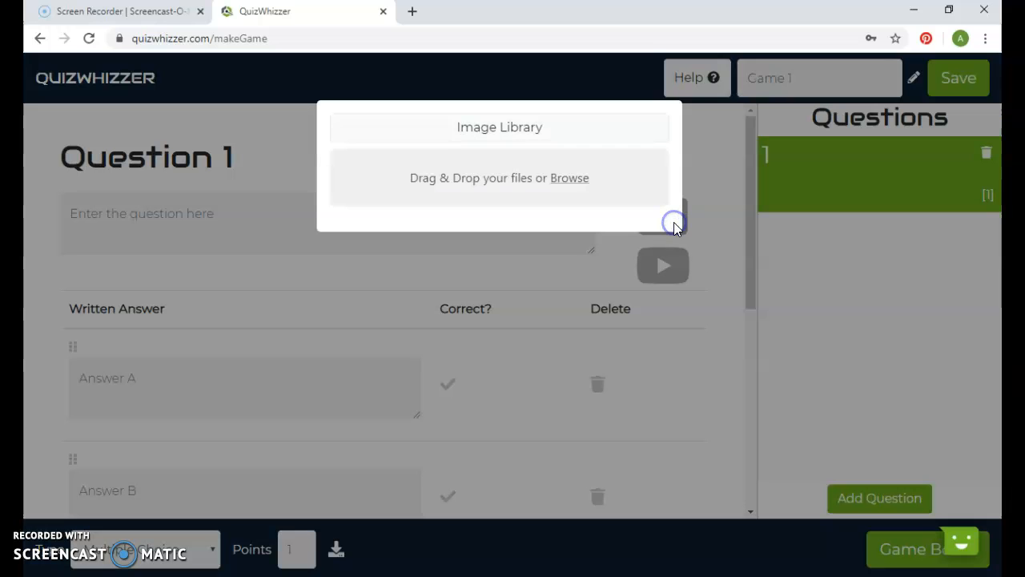
click(488, 133)
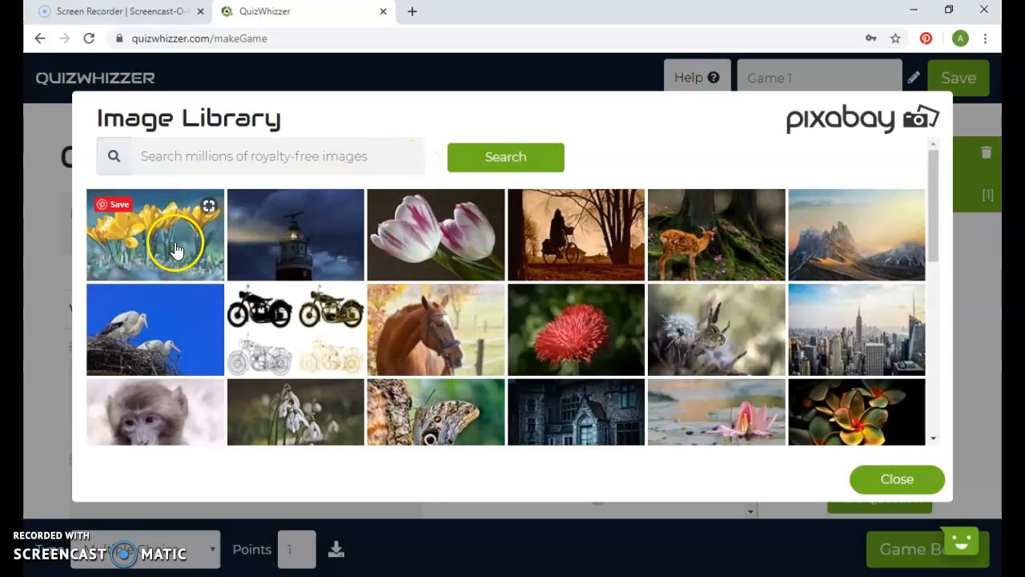
drag(939, 207, 920, 191)
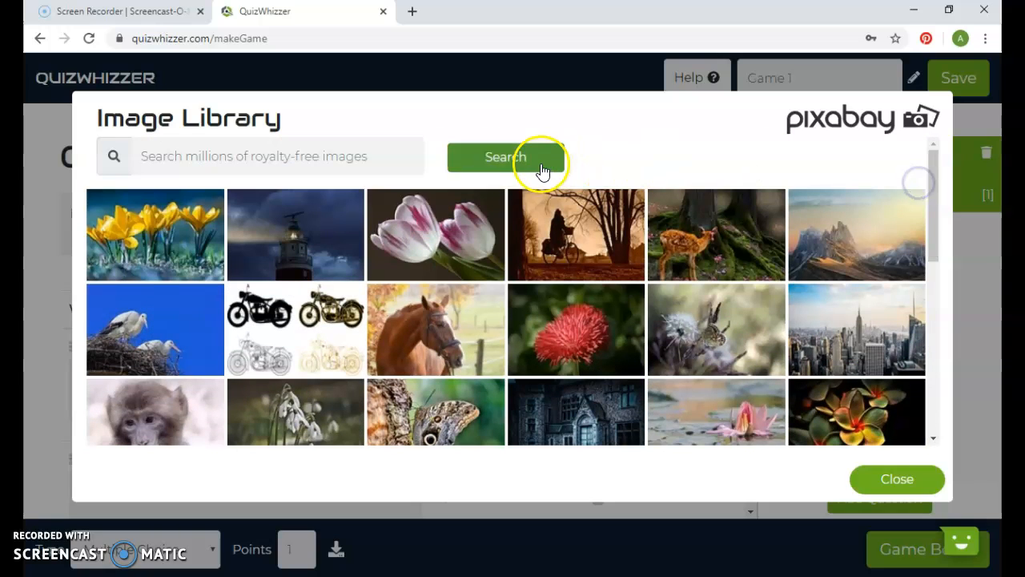
- Search the image library for "corgi" and close it without choosing a picture
click(282, 151)
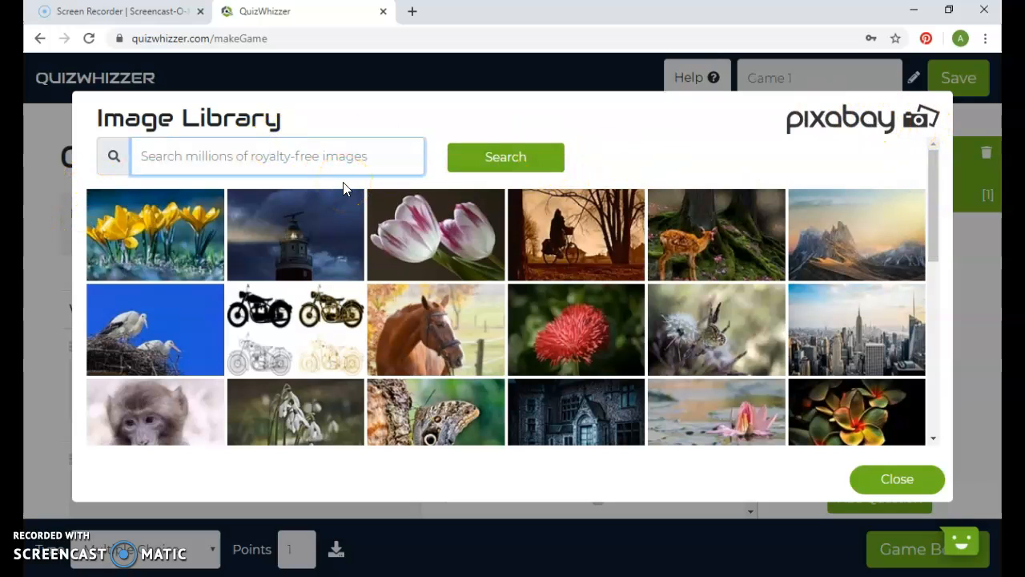
text(cor)
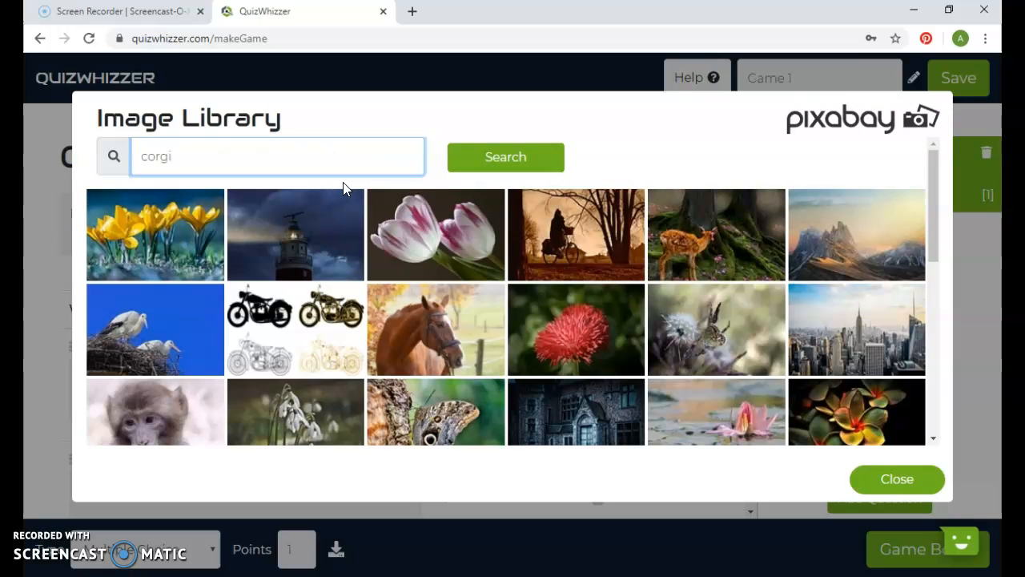
text(gi)
key(Return)
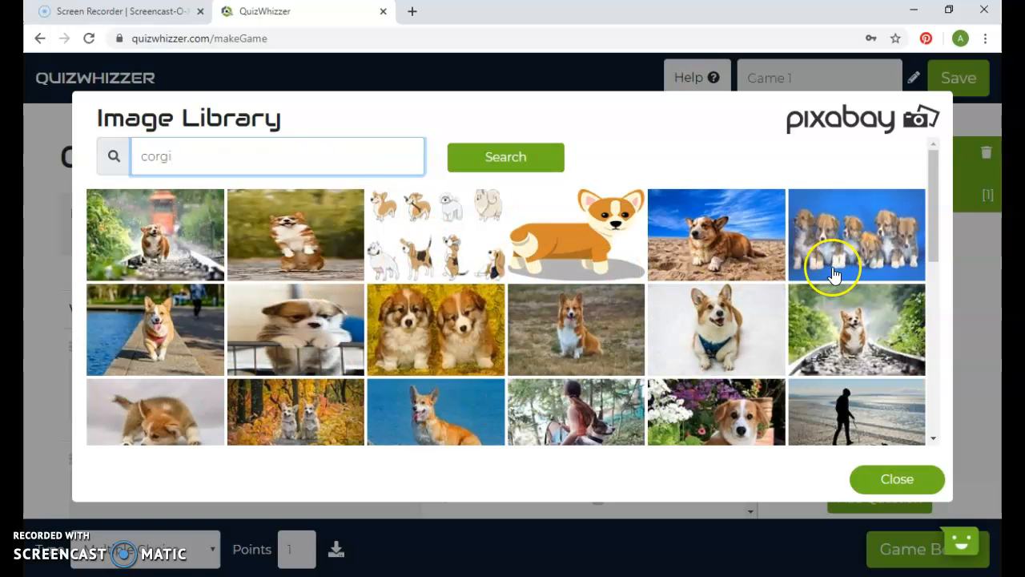
mouse_move(932, 207)
mouse_down()
mouse_move(937, 257)
mouse_move(933, 200)
mouse_up()
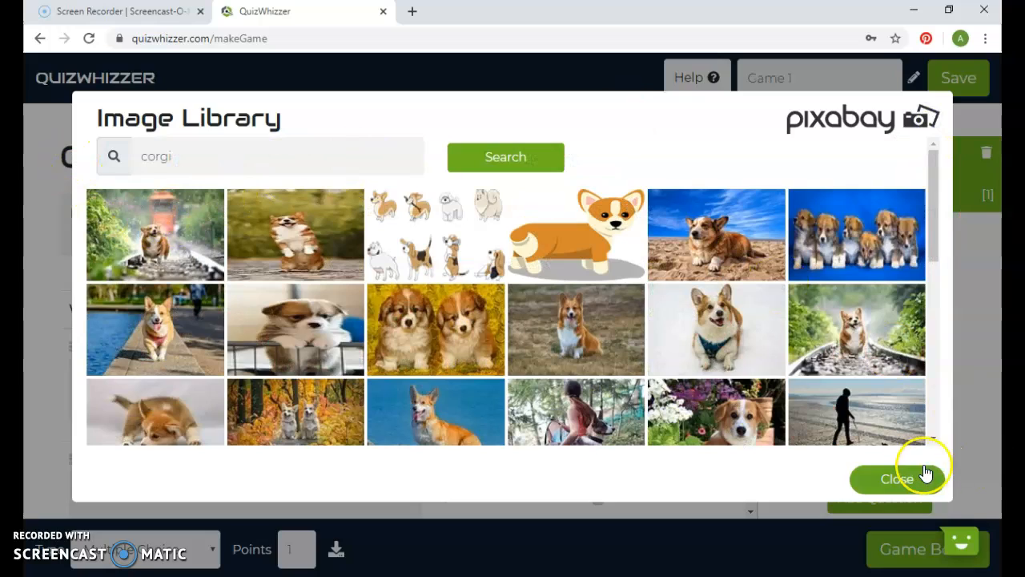
click(901, 478)
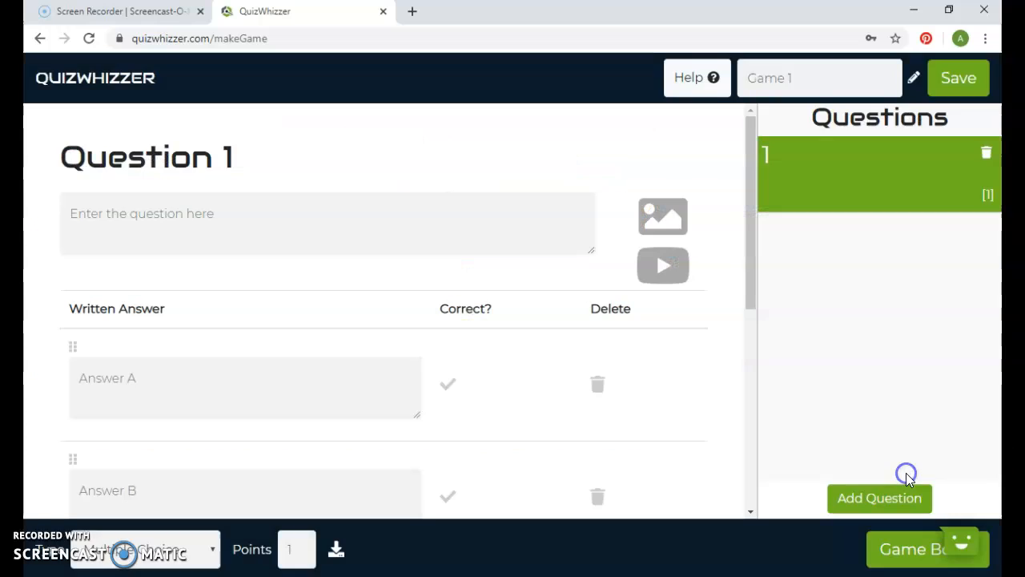
click(663, 265)
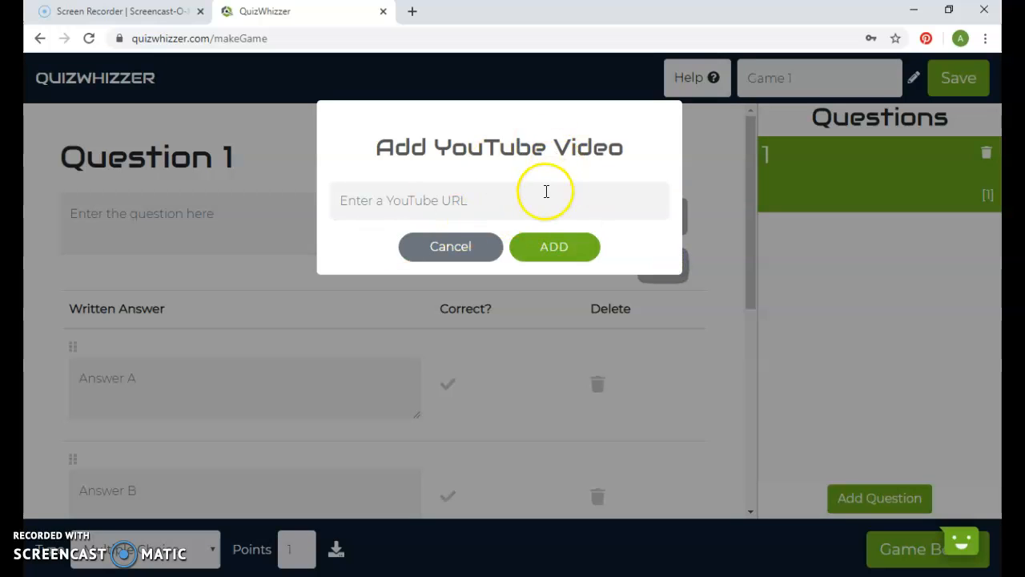
click(484, 205)
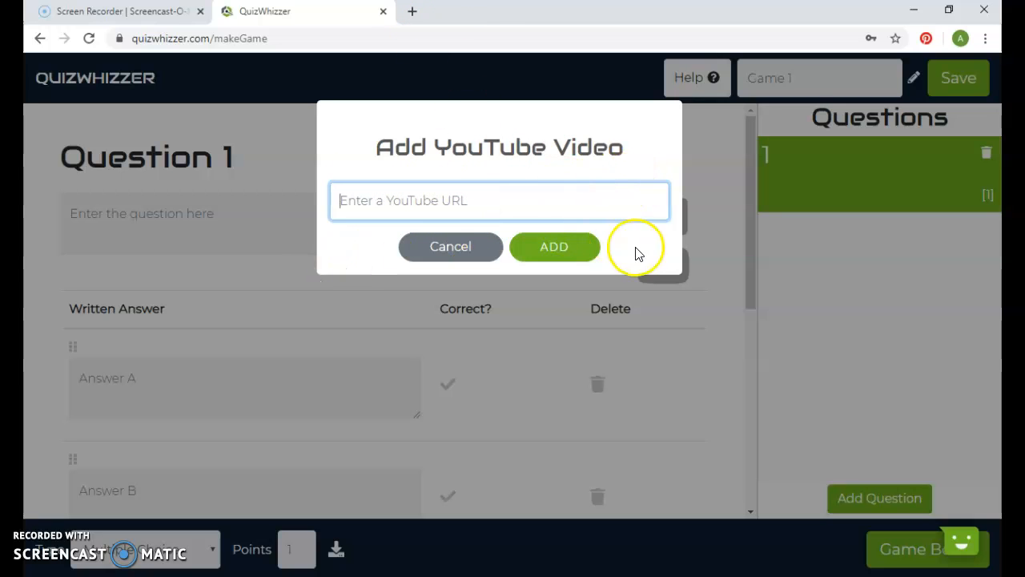
click(461, 246)
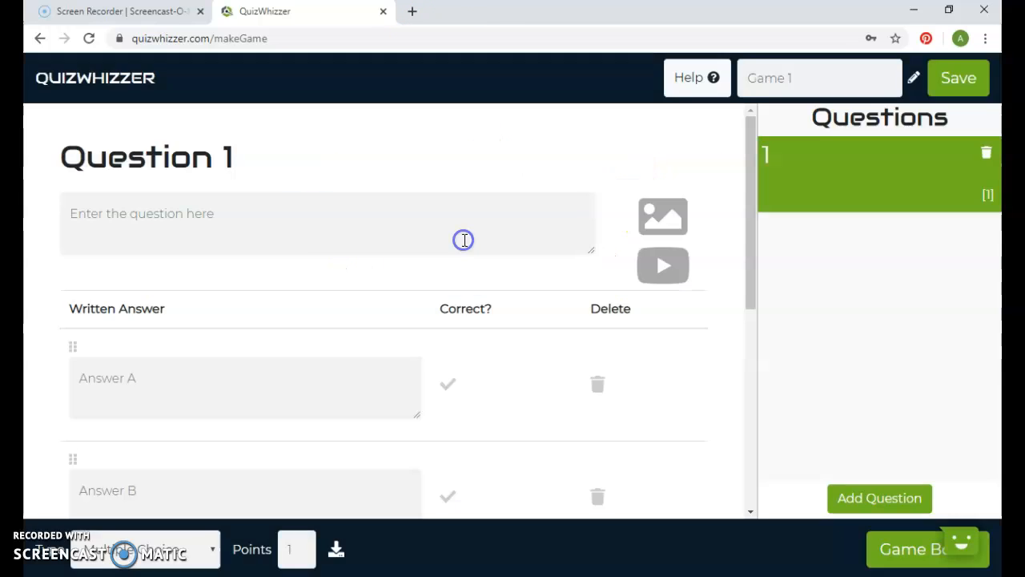
- Add the library picture of the corgi sitting on dry grass to Question 1 and enter "what type of dog is in the picture?"
click(221, 229)
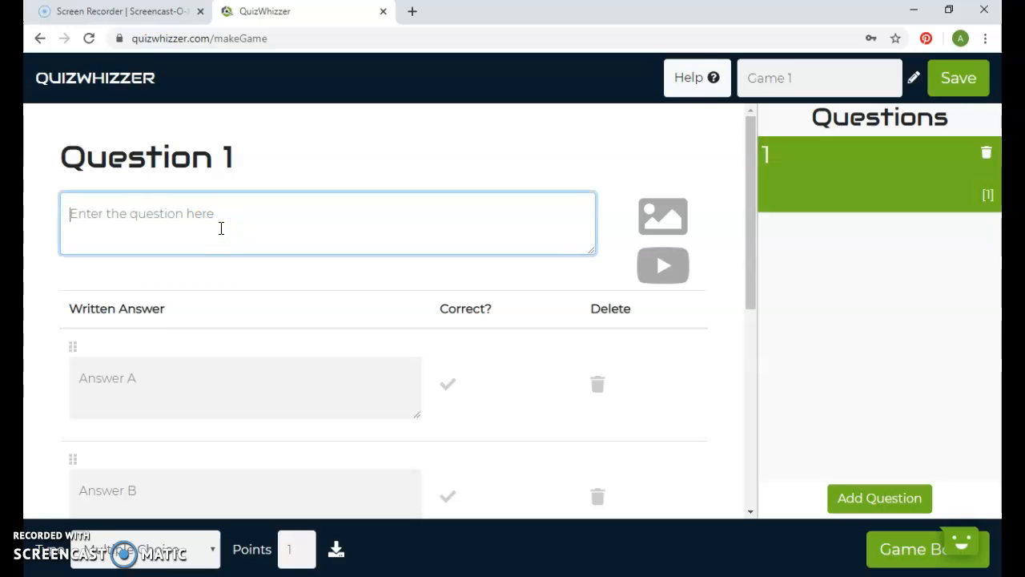
click(662, 218)
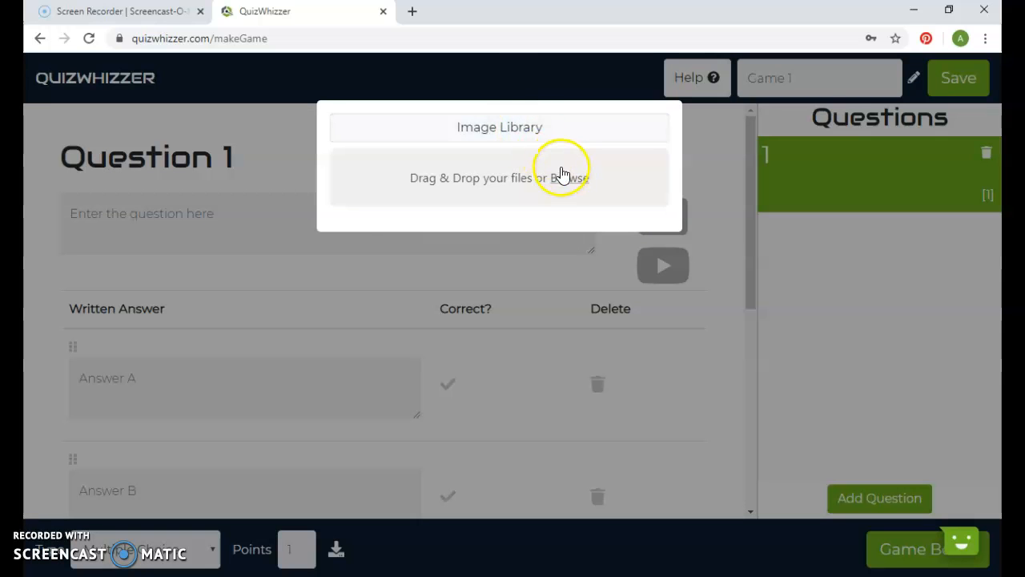
click(527, 132)
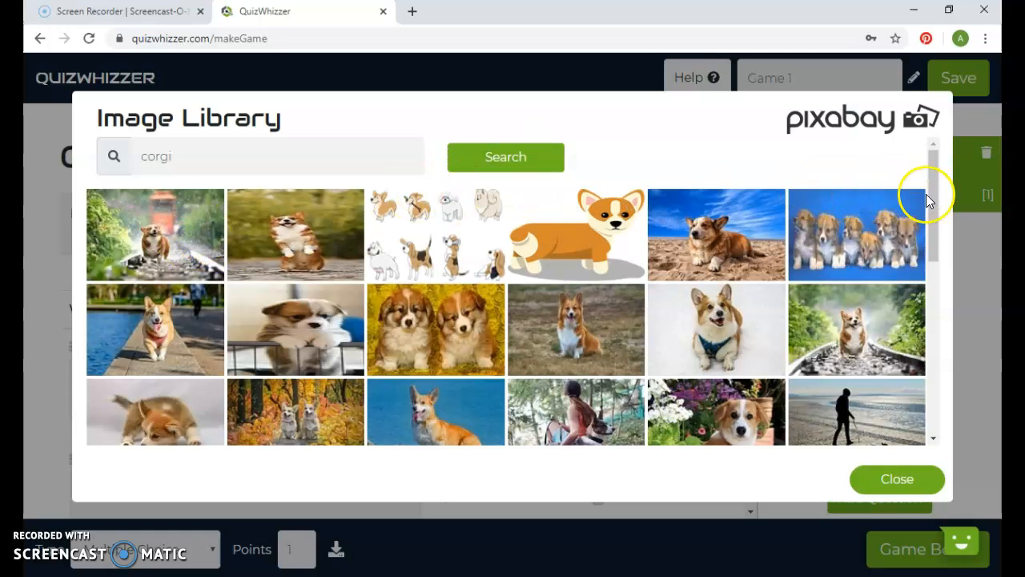
drag(934, 198, 935, 210)
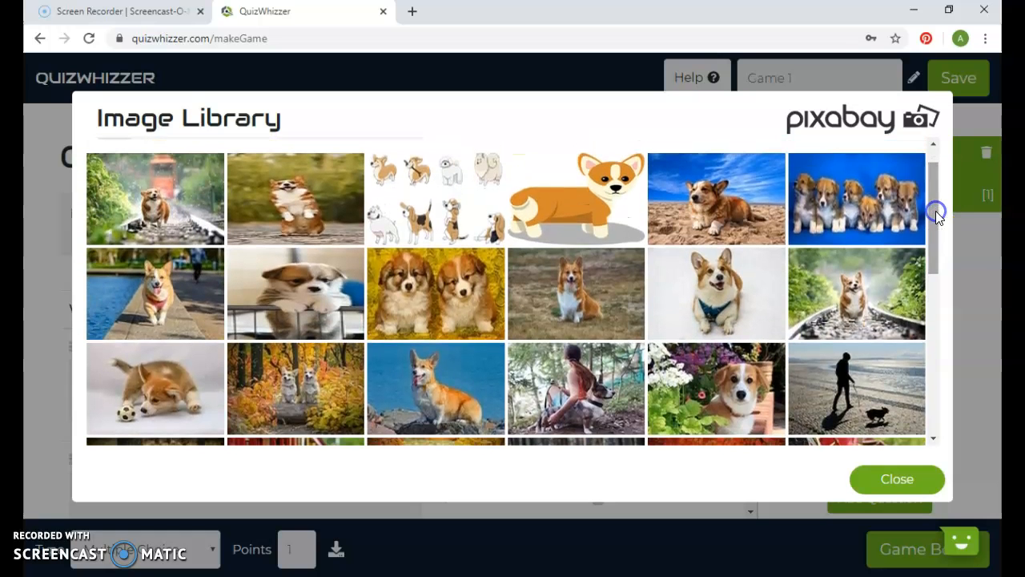
click(559, 293)
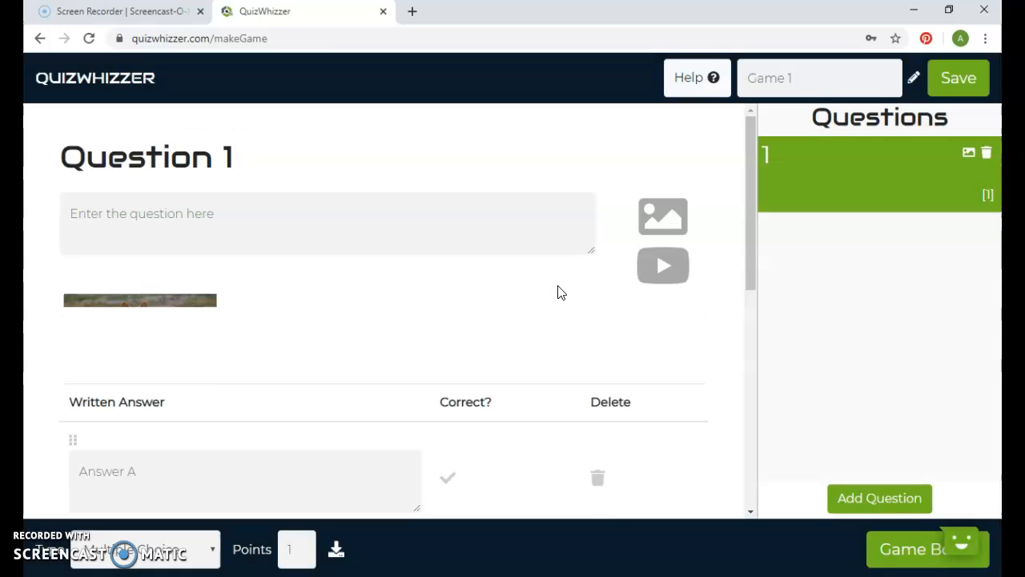
click(138, 214)
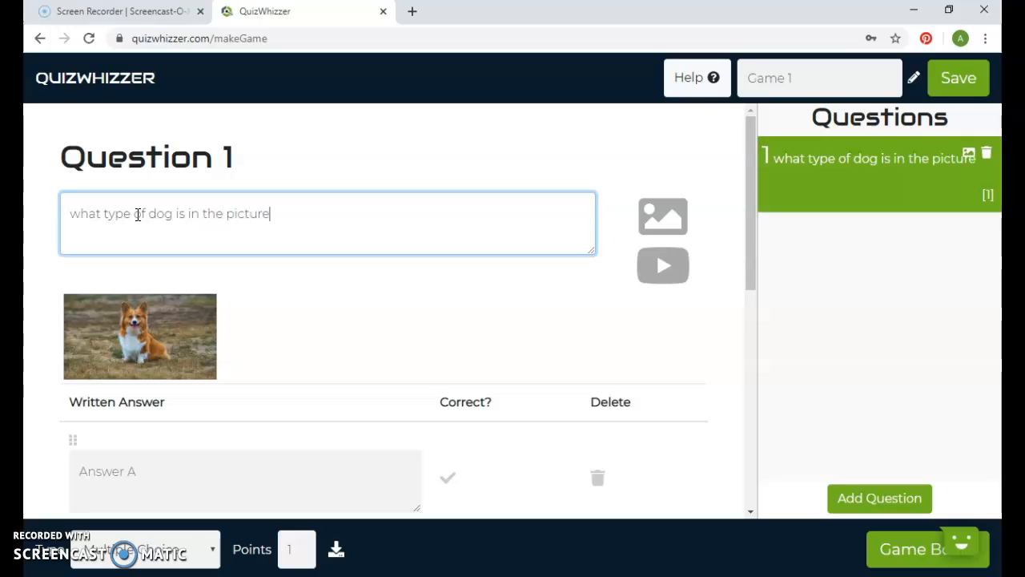
- Enter the answers "dalmation", "corgi", "pug" and "pit bull" for Question 1 and mark "corgi" as correct
drag(750, 247, 731, 350)
click(269, 349)
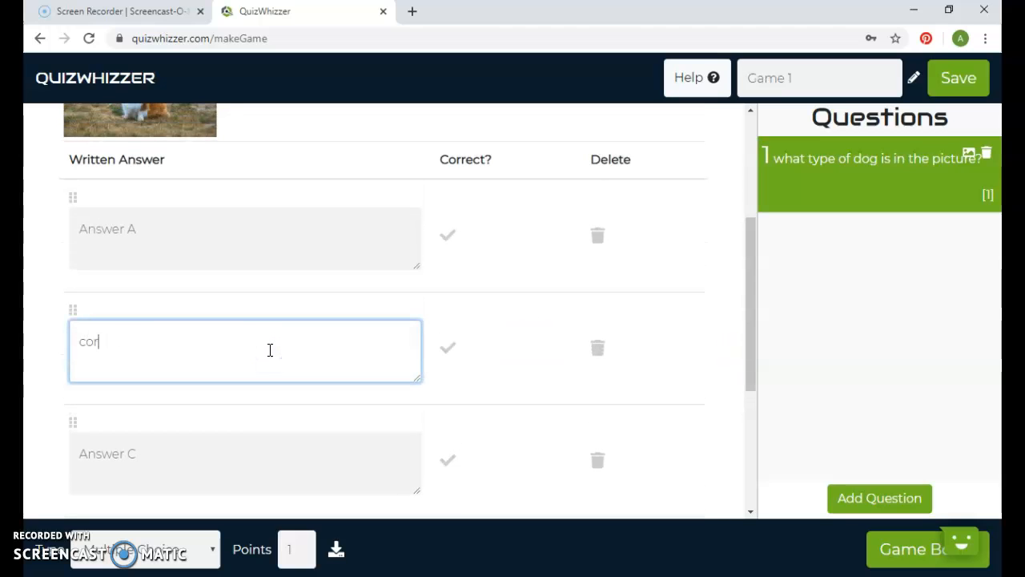
click(264, 261)
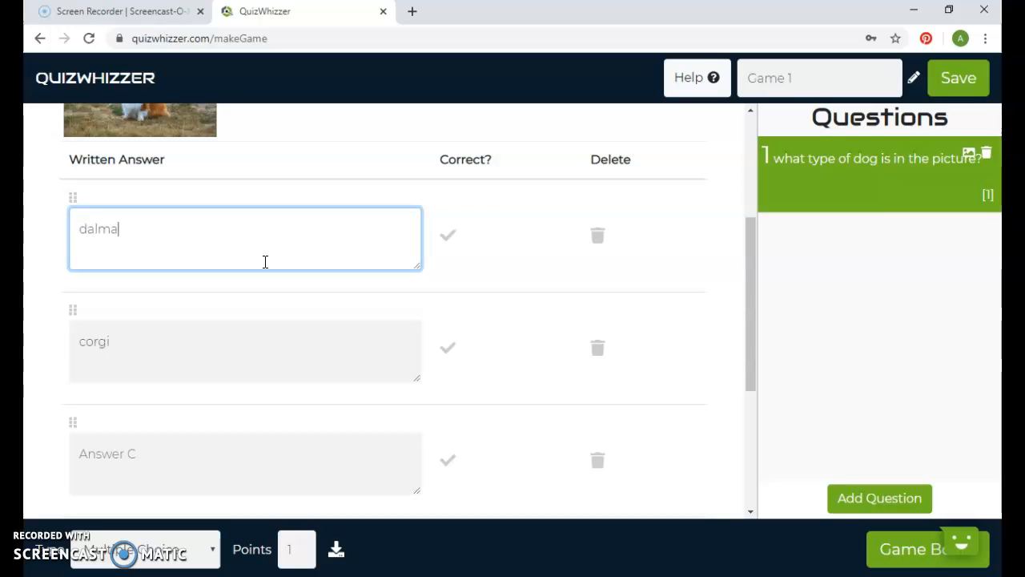
click(274, 437)
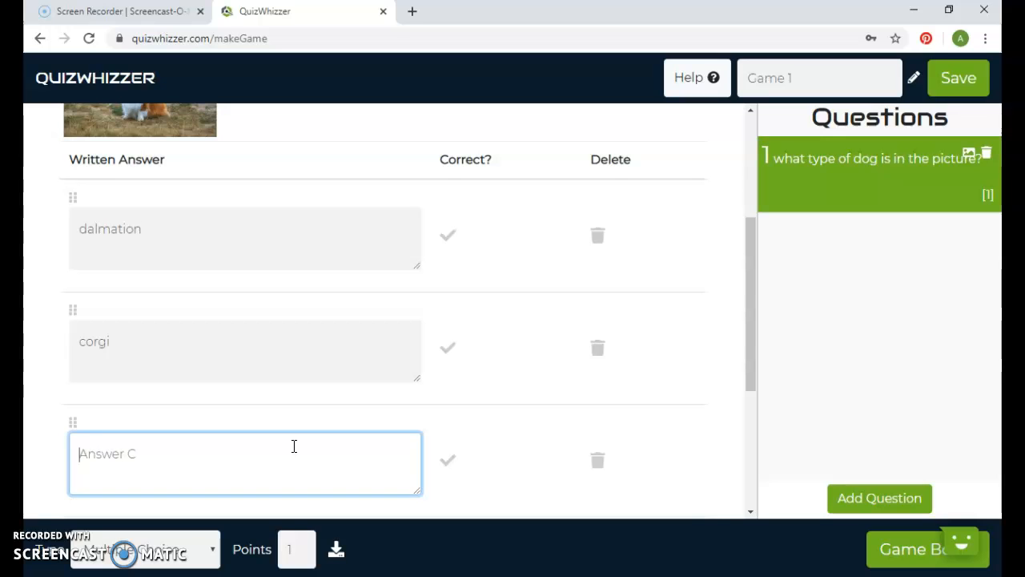
drag(746, 325, 740, 417)
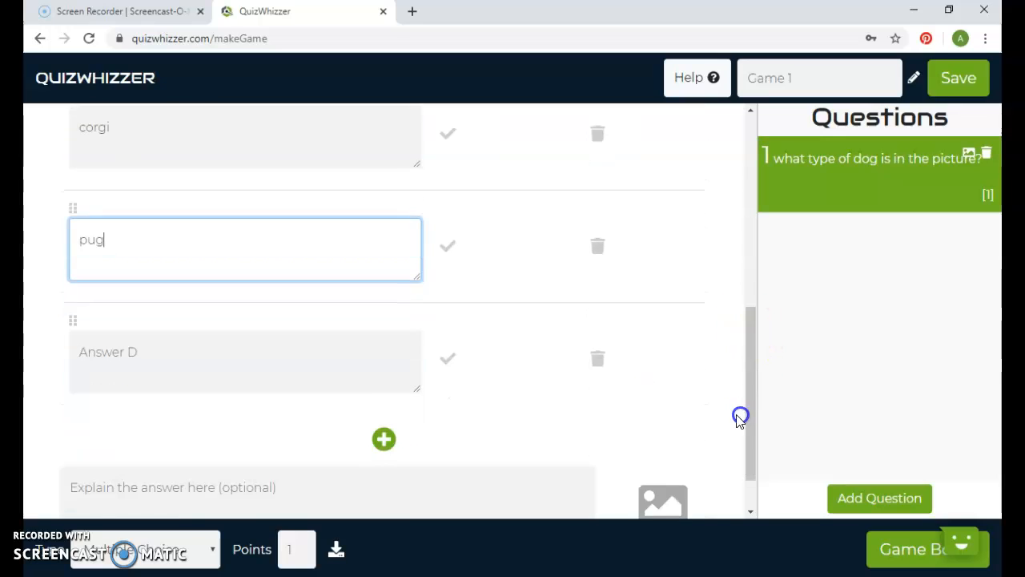
click(311, 384)
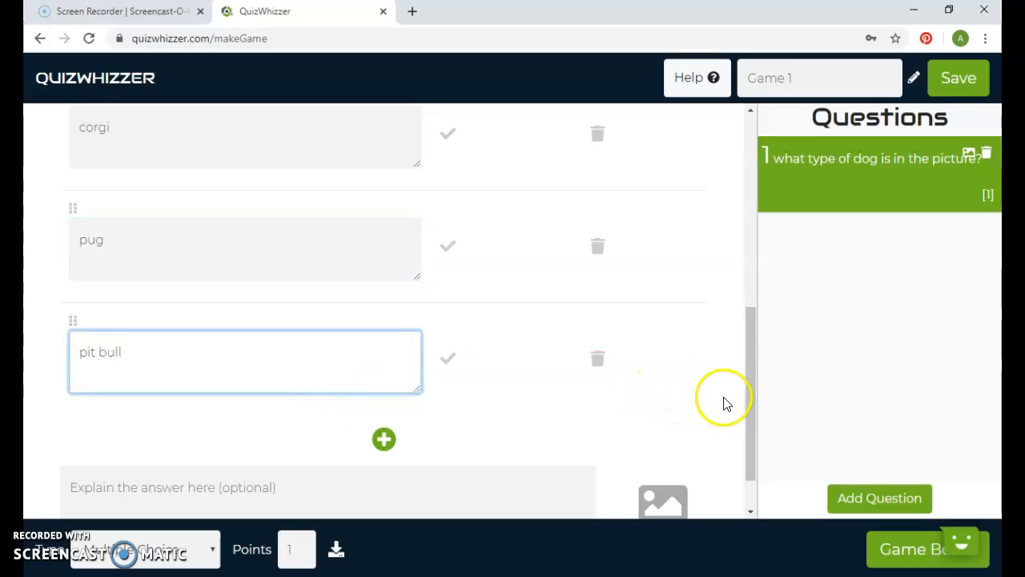
drag(750, 406, 742, 322)
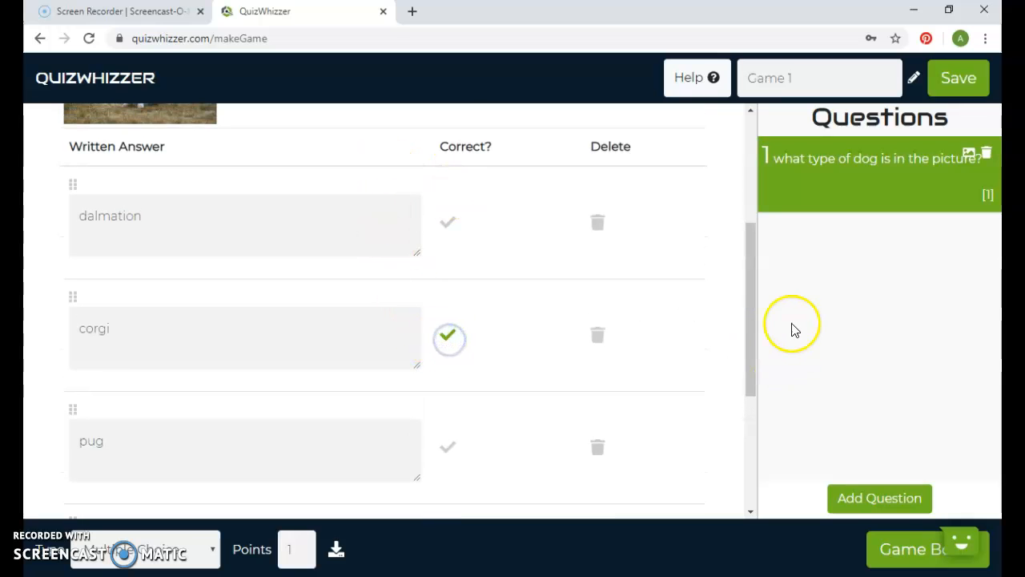
- Delete the "pit bull" answer from Question 1
drag(752, 294, 762, 385)
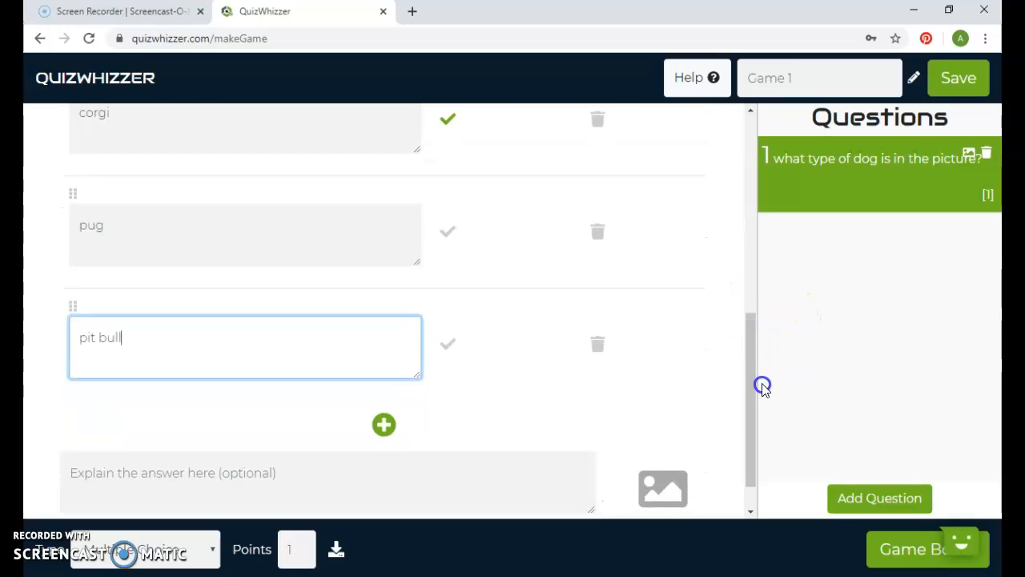
click(596, 346)
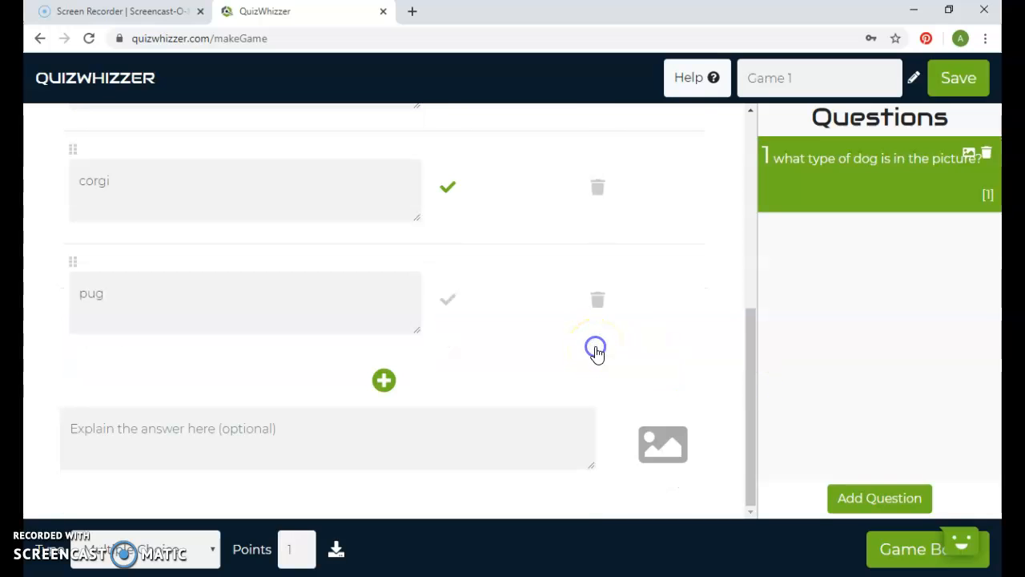
click(385, 382)
click(388, 425)
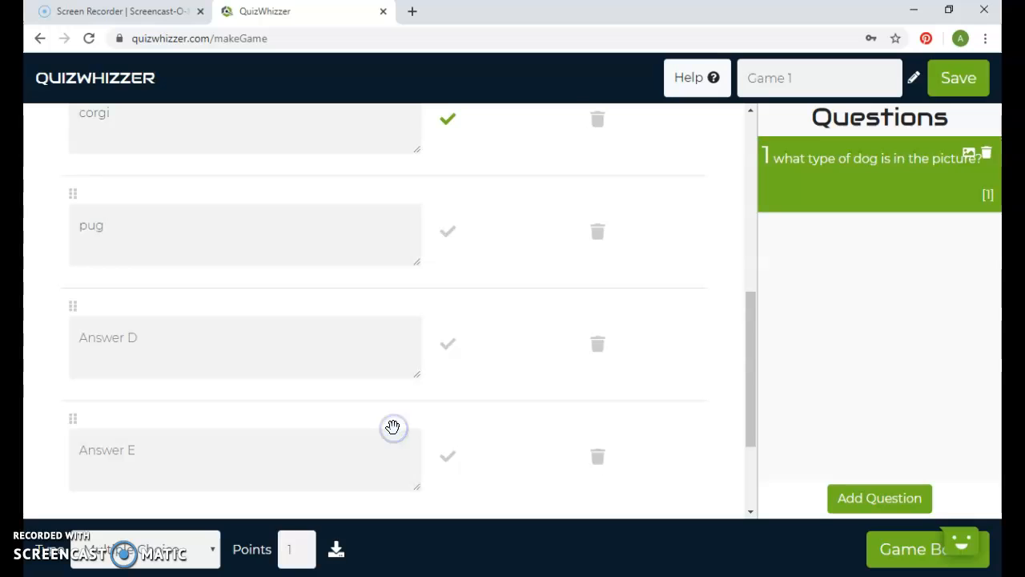
click(570, 455)
click(599, 346)
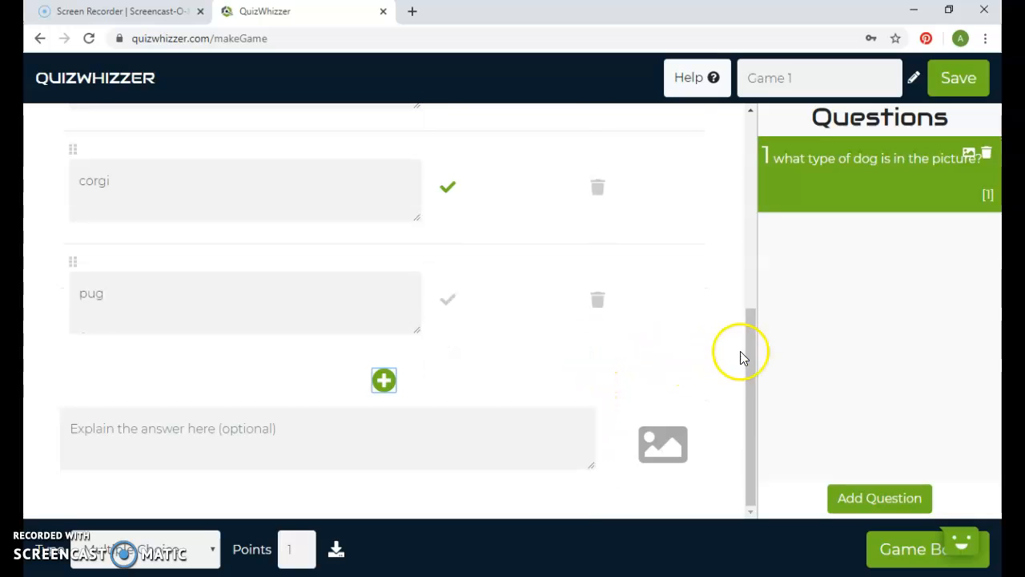
click(251, 446)
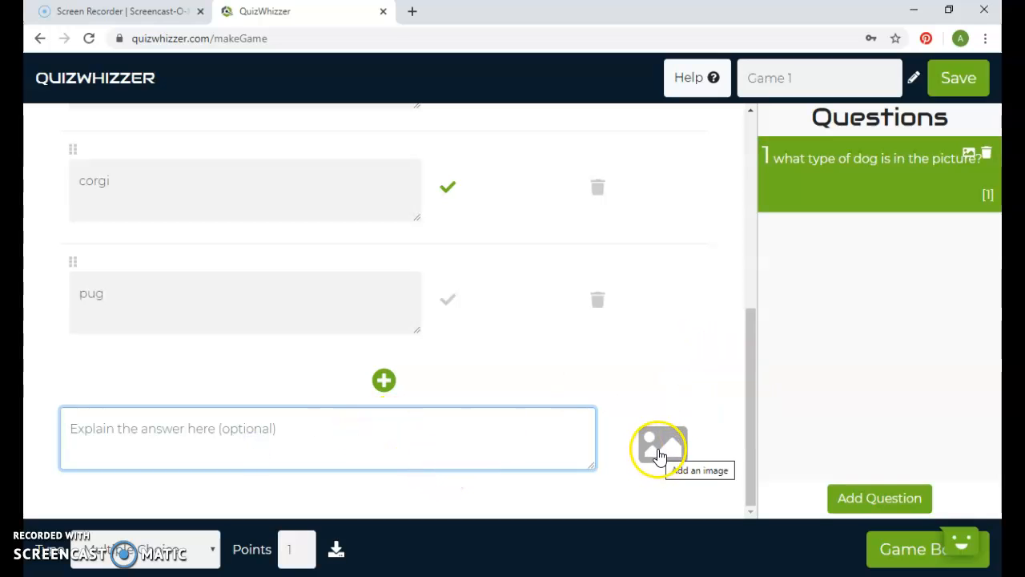
drag(748, 457, 743, 219)
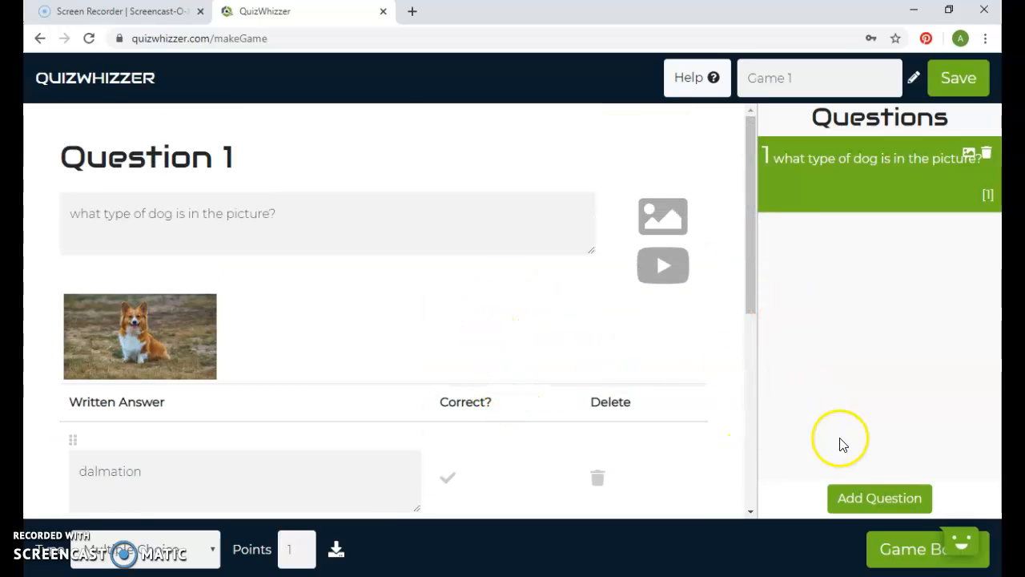
- Add a blank Question 2 to Game 1 and save the game
click(851, 499)
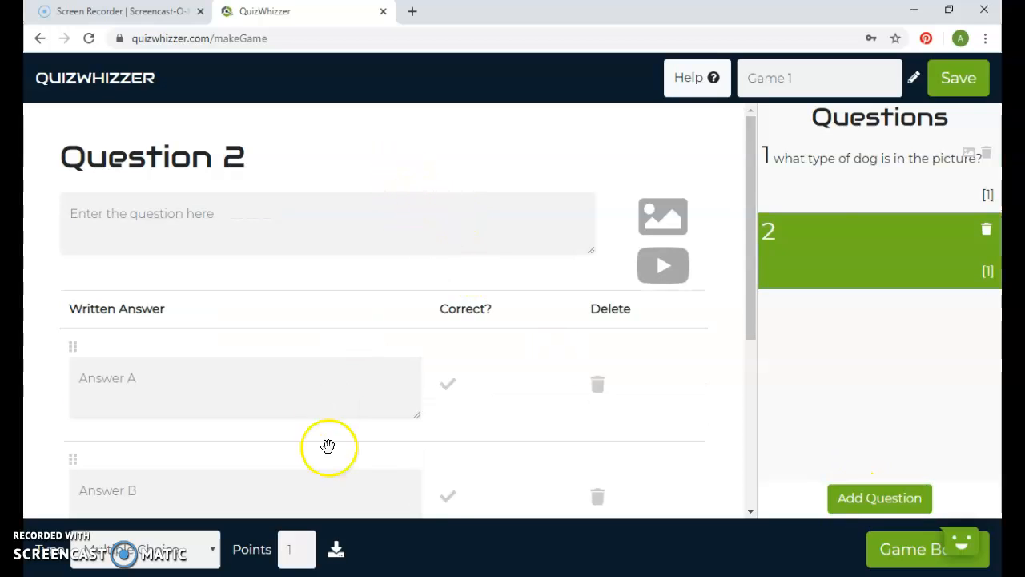
drag(743, 299, 723, 186)
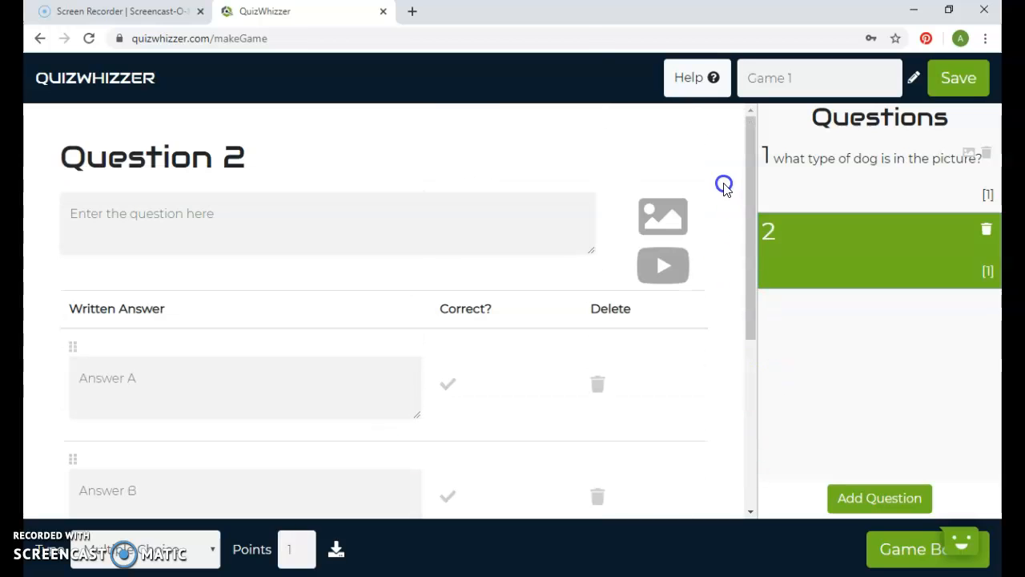
click(946, 80)
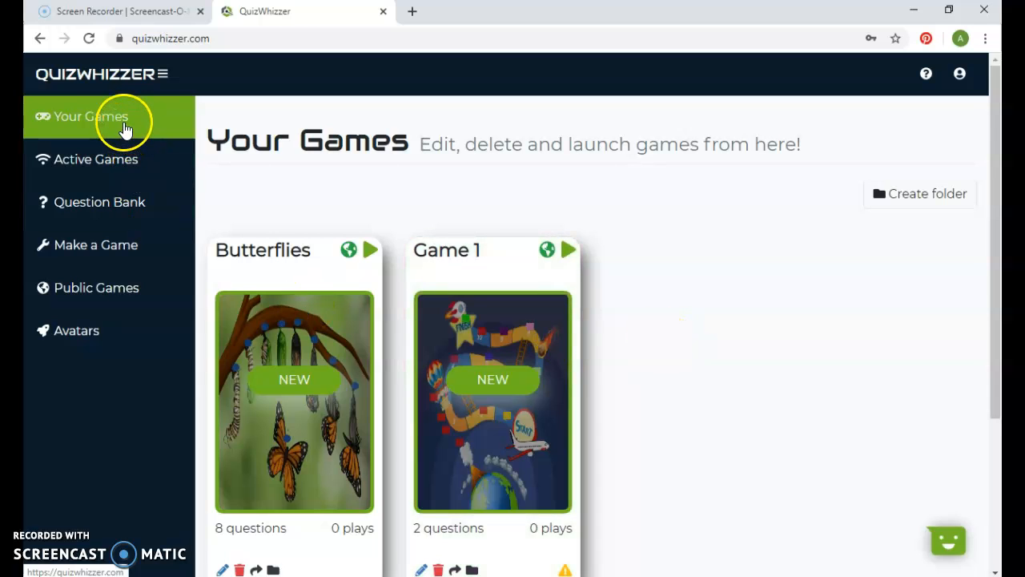
- Open the Butterflies game for editing, review its board and player movement settings, and save it
drag(996, 240, 999, 276)
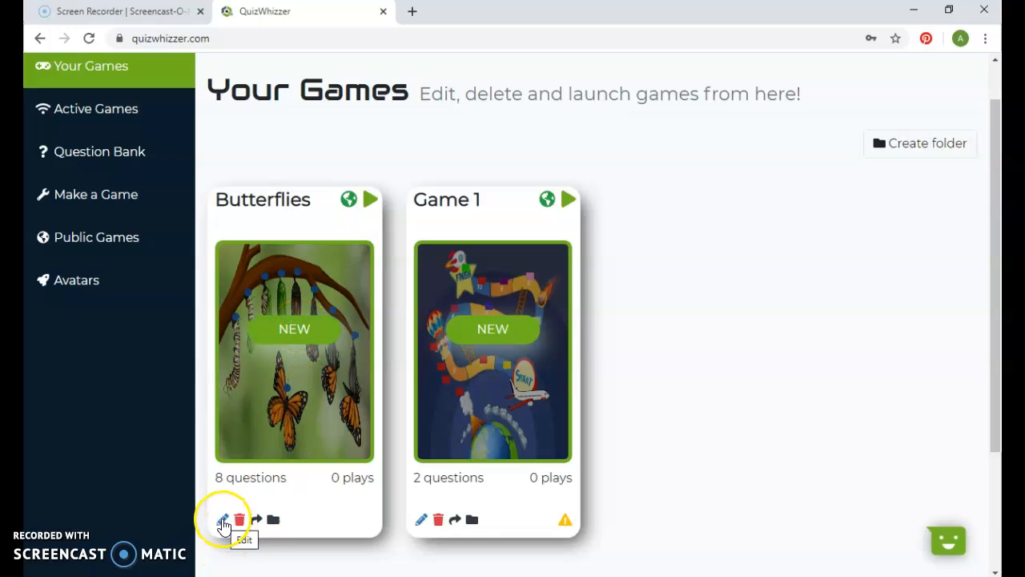
click(222, 520)
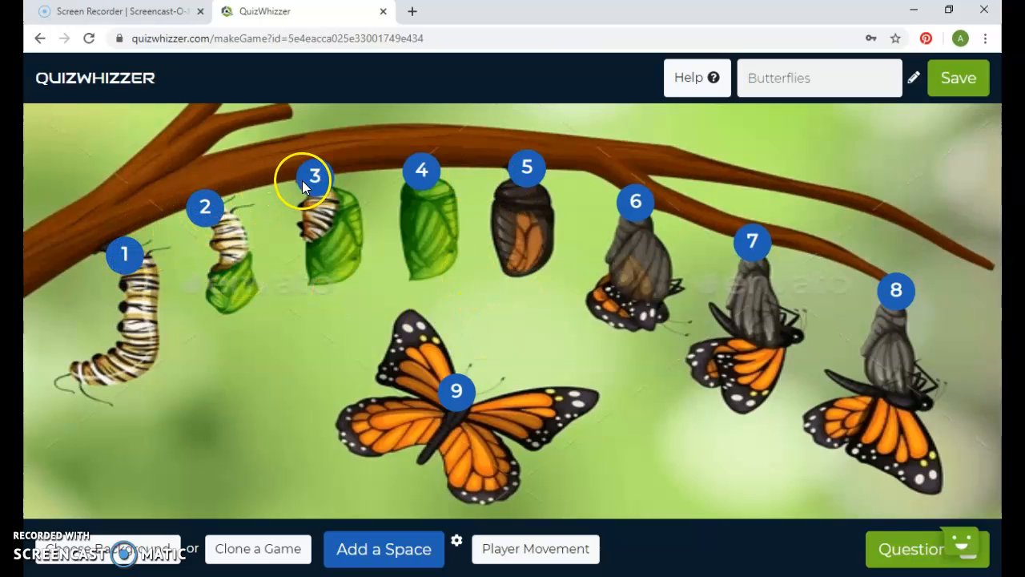
click(533, 548)
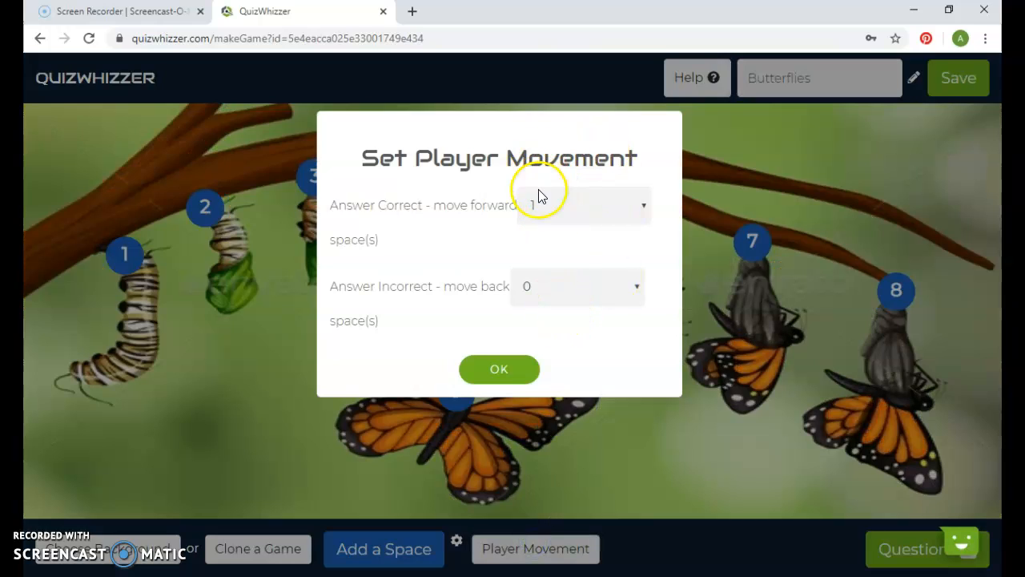
click(517, 373)
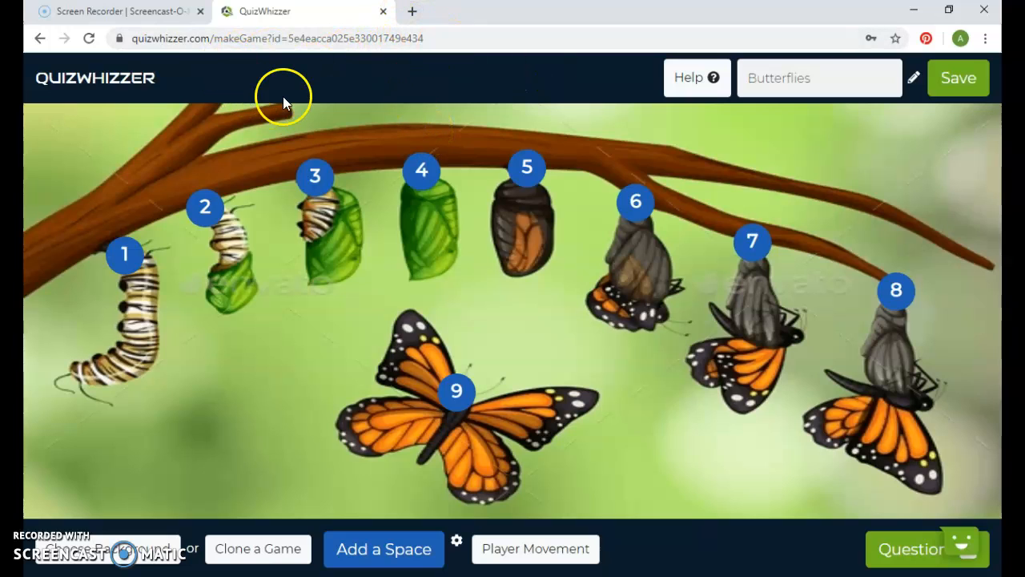
click(942, 76)
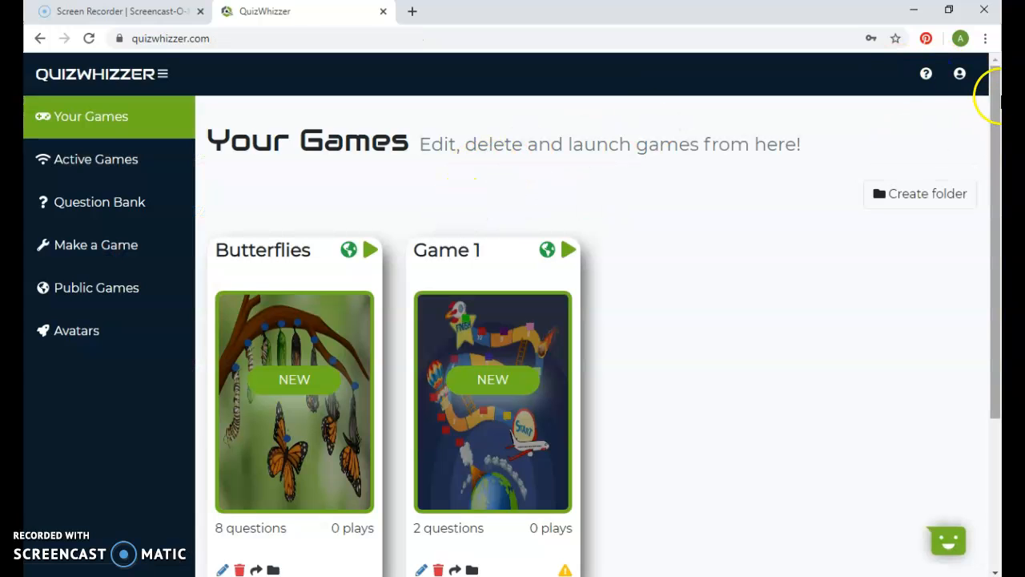
- Open the QuizWhizzer "Join a game!" page in a new browser tab by searching for quizwhizzer.com/play
drag(995, 112, 995, 118)
click(411, 13)
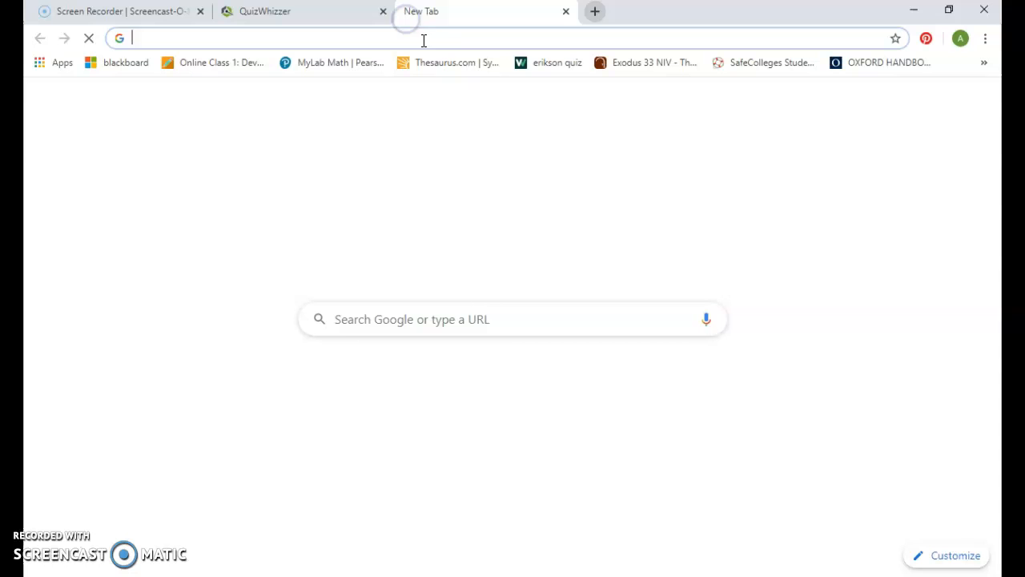
text(quizw)
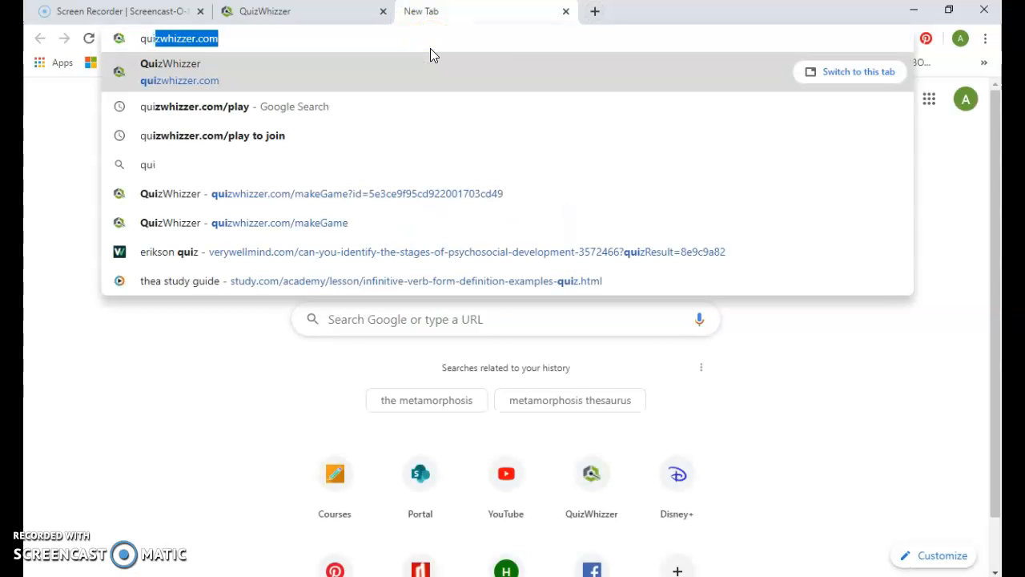
text(hizzer/)
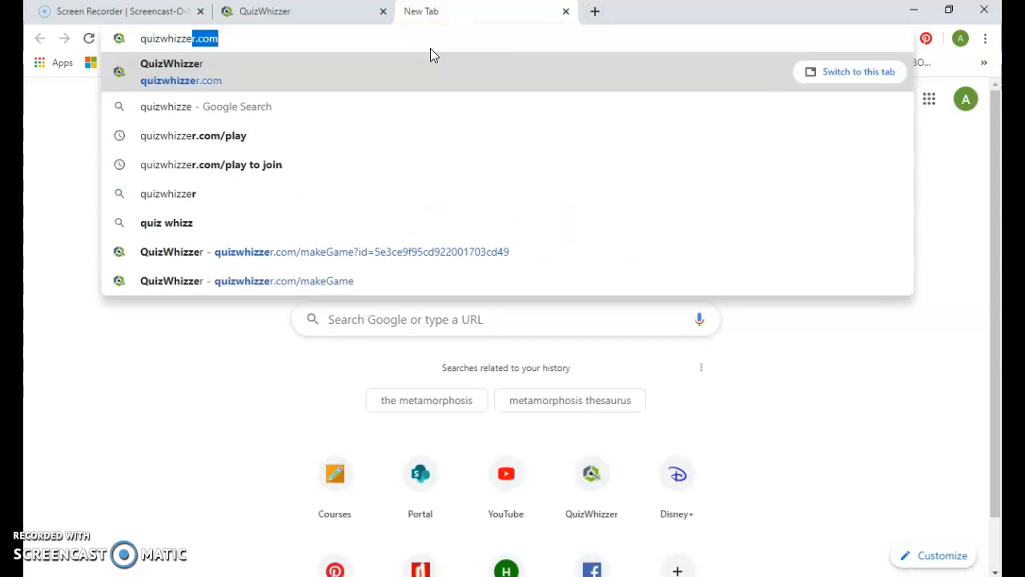
key(BackSpace)
text(.com)
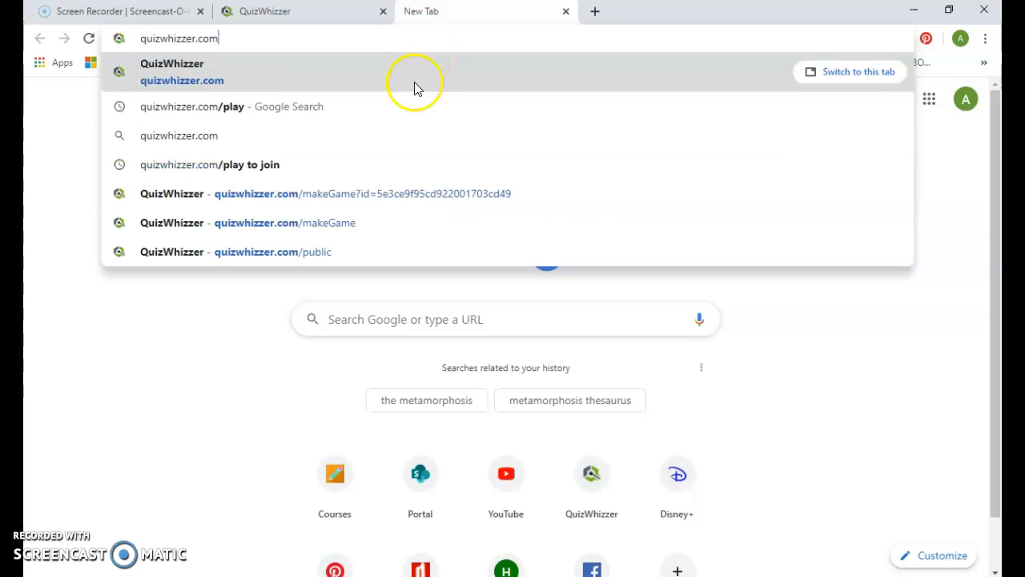
click(408, 105)
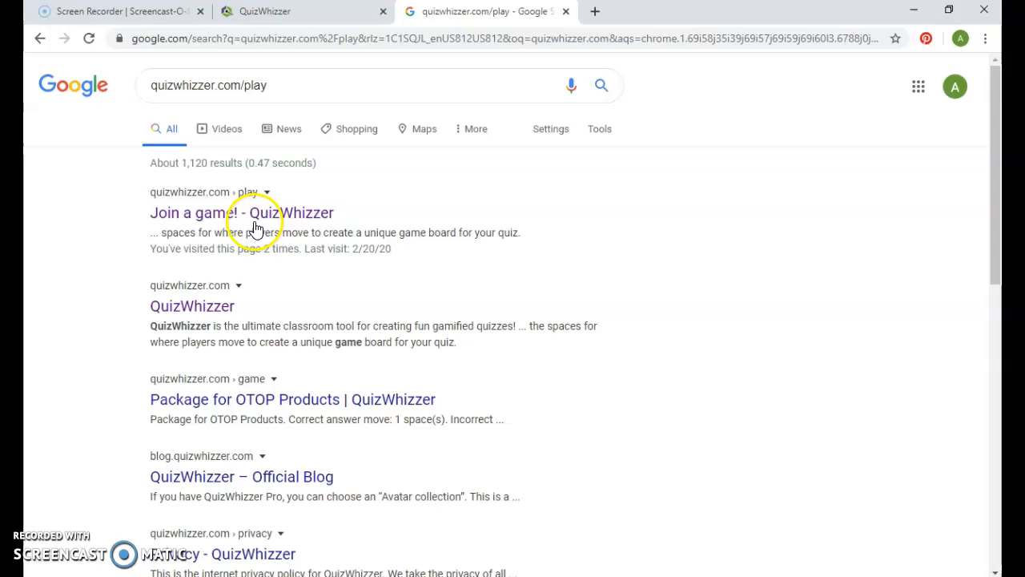
click(250, 216)
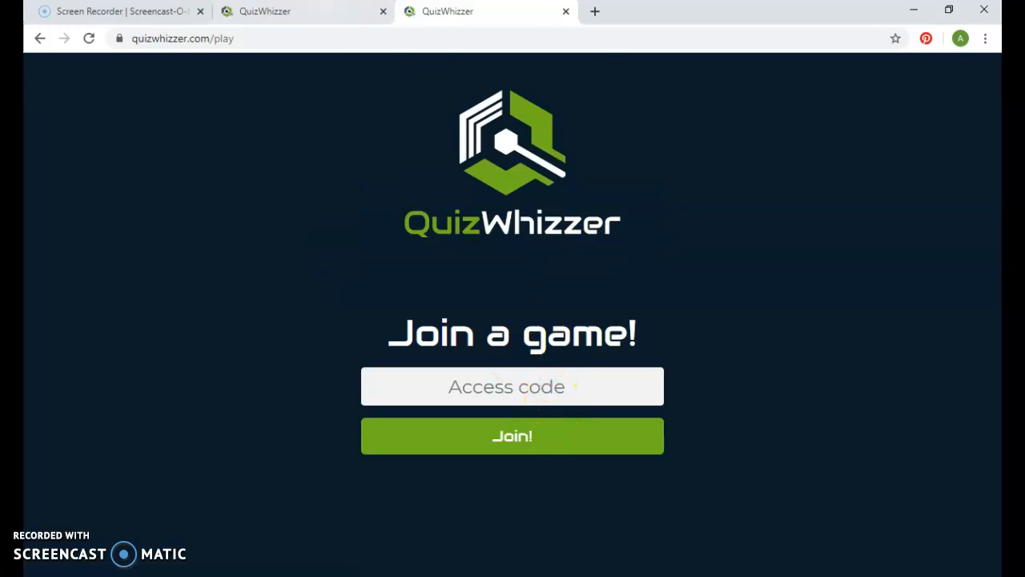
- Return to the Your Games page and launch the Butterflies game with the default game options
click(320, 16)
drag(993, 160, 995, 217)
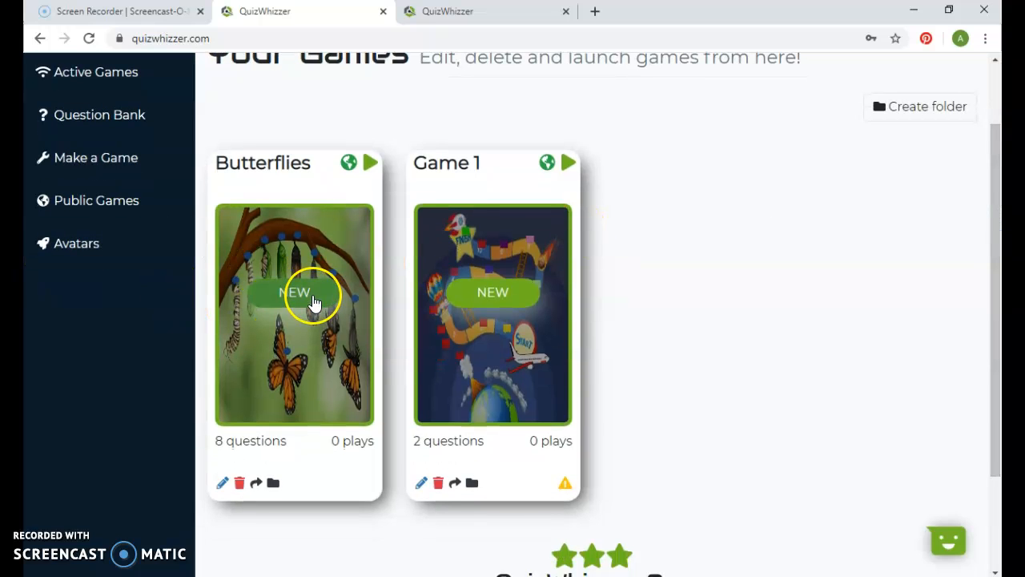
click(370, 163)
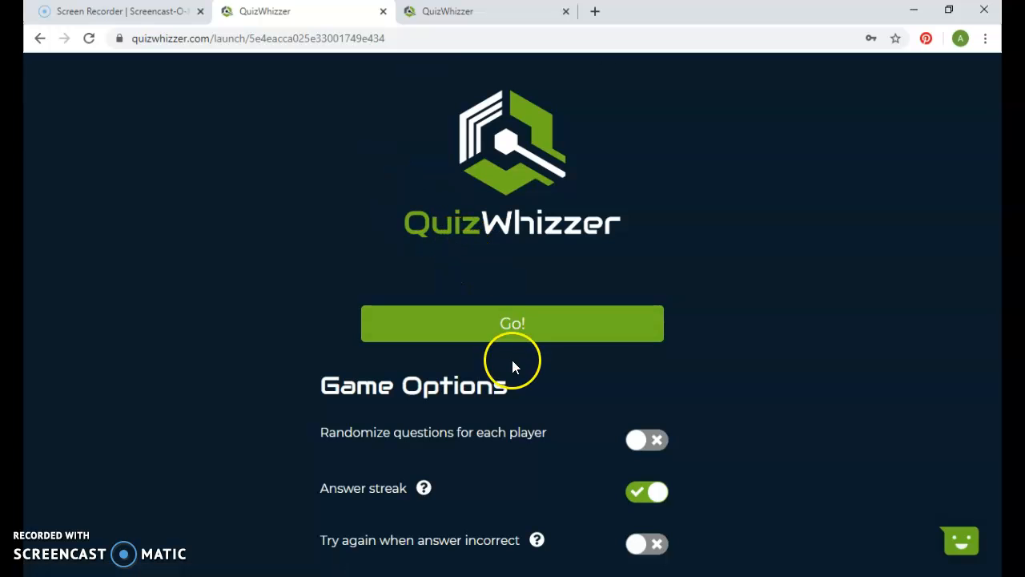
click(512, 331)
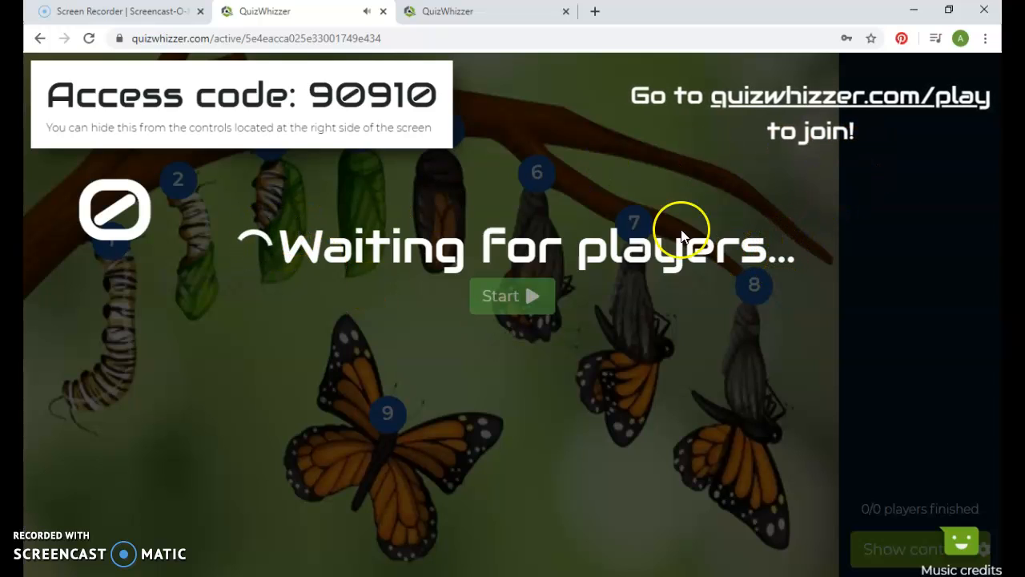
- Join the Butterflies game as a player with its access code and the player's name, and return to the host's waiting screen
click(463, 12)
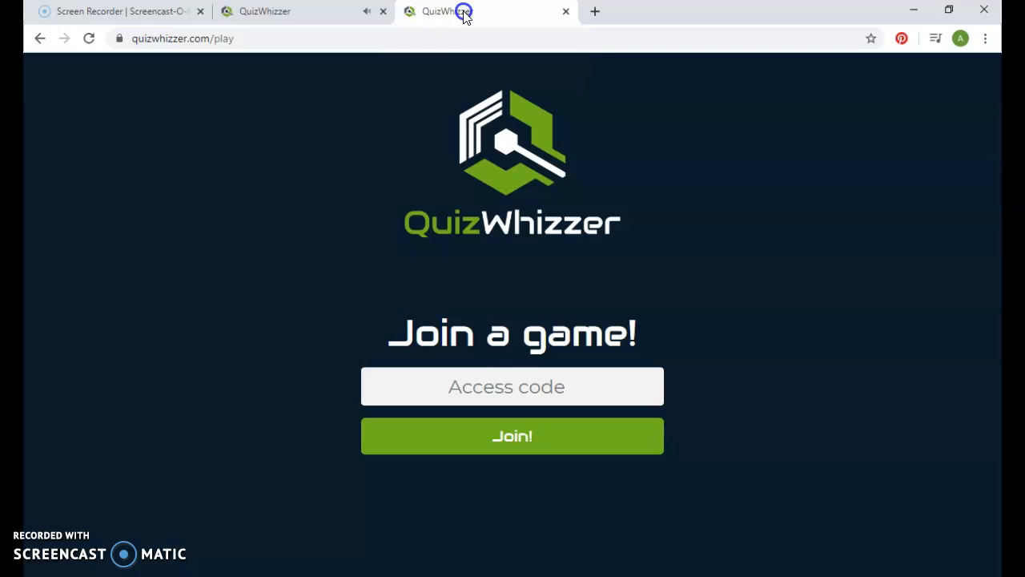
click(517, 387)
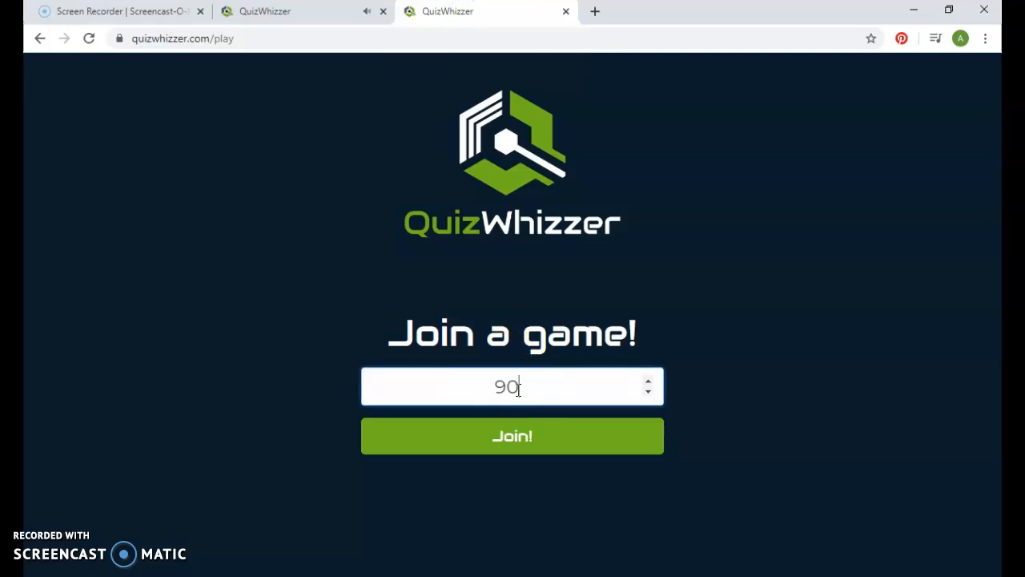
click(532, 450)
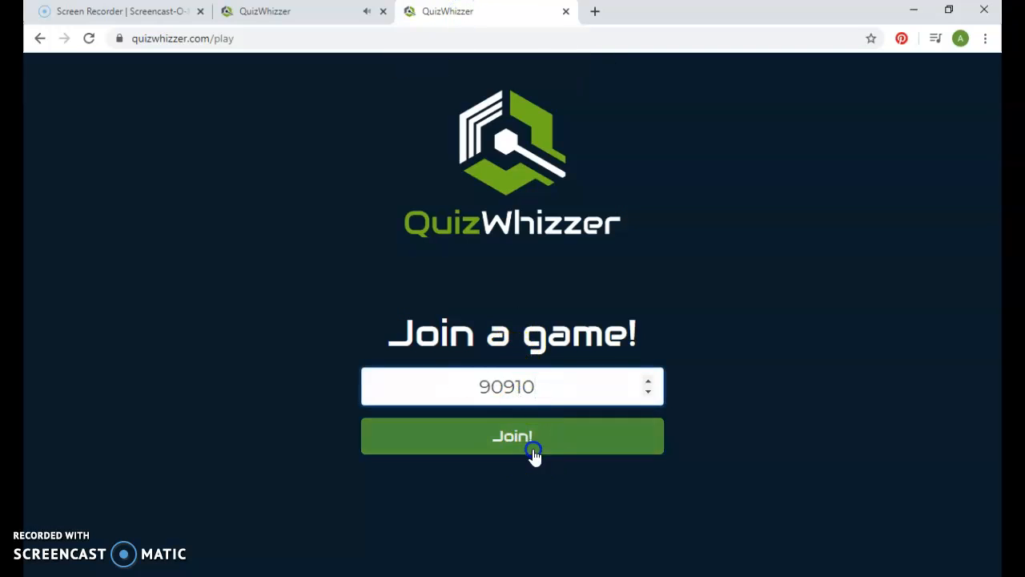
click(554, 438)
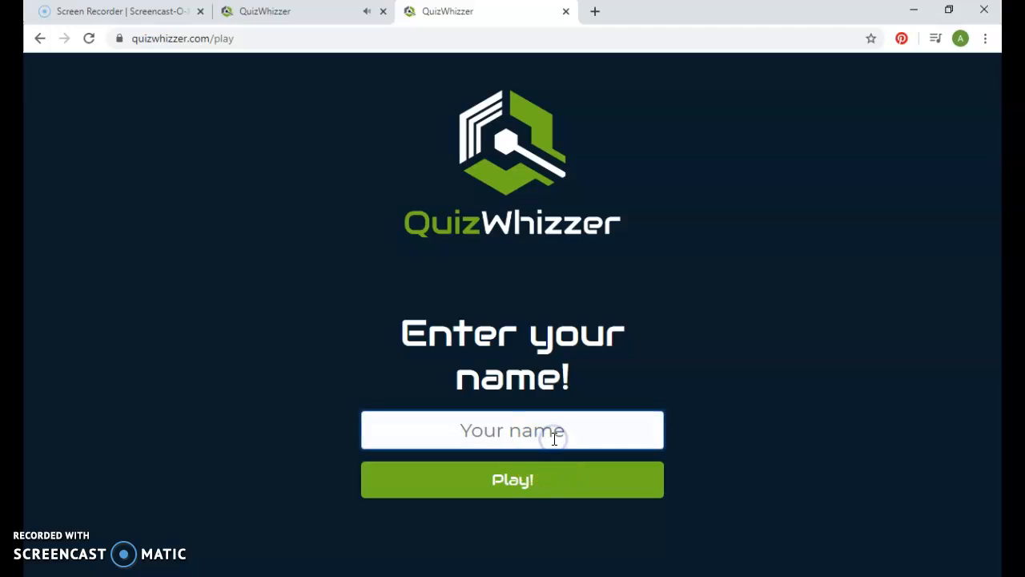
click(561, 478)
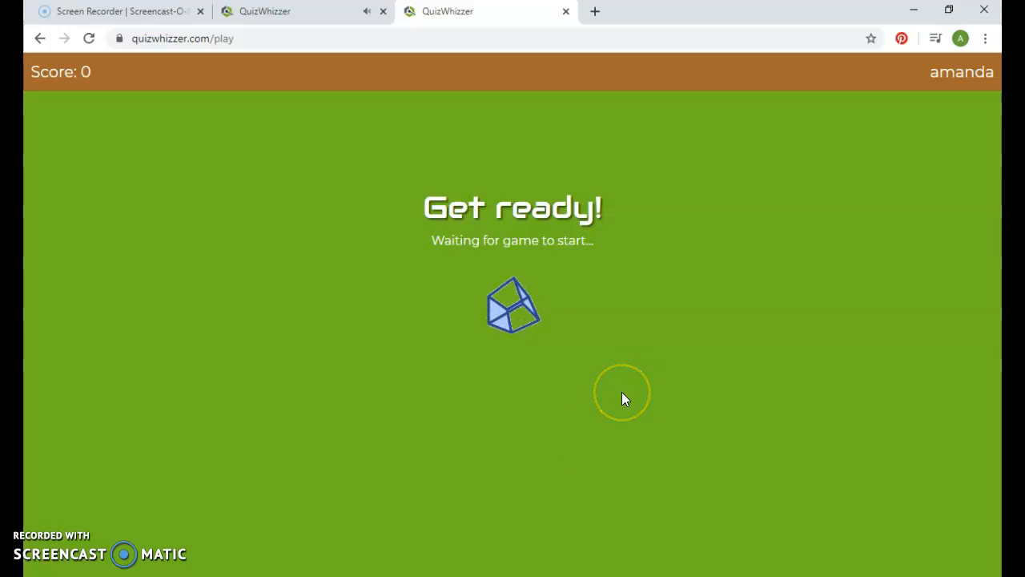
click(272, 12)
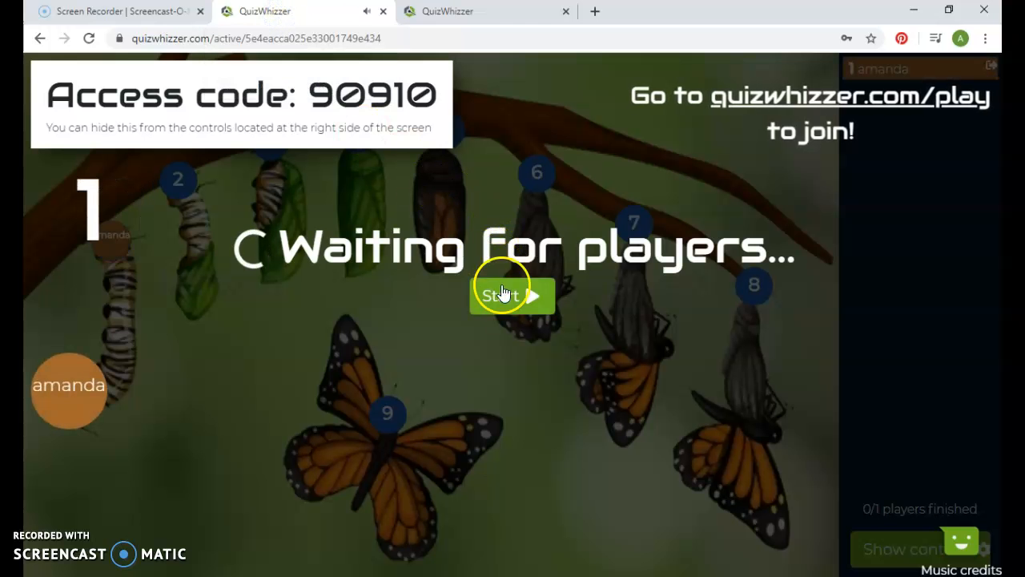
- Close the player's browser tab and go back from the Butterflies waiting screen to the Your Games page
click(433, 10)
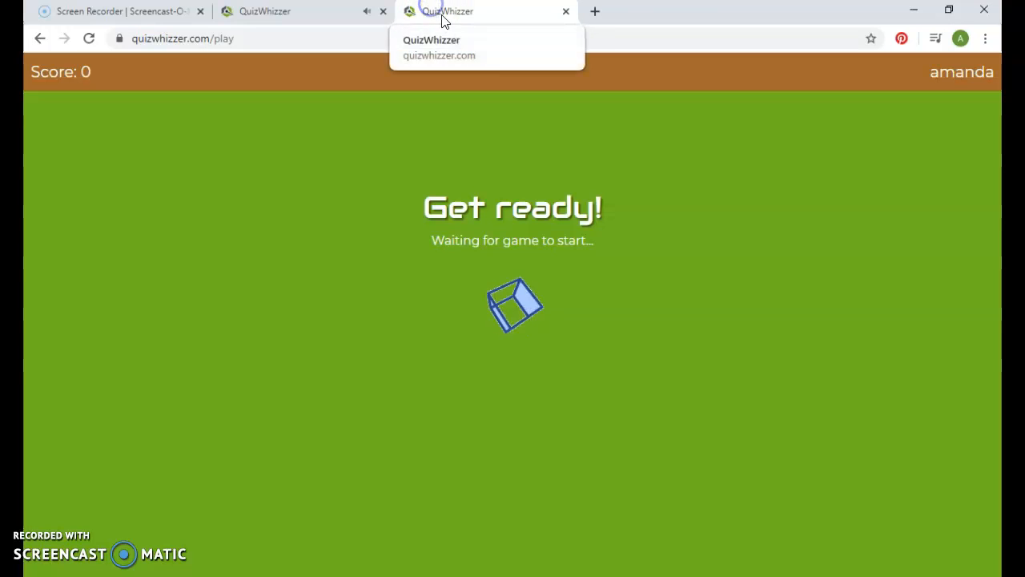
click(565, 14)
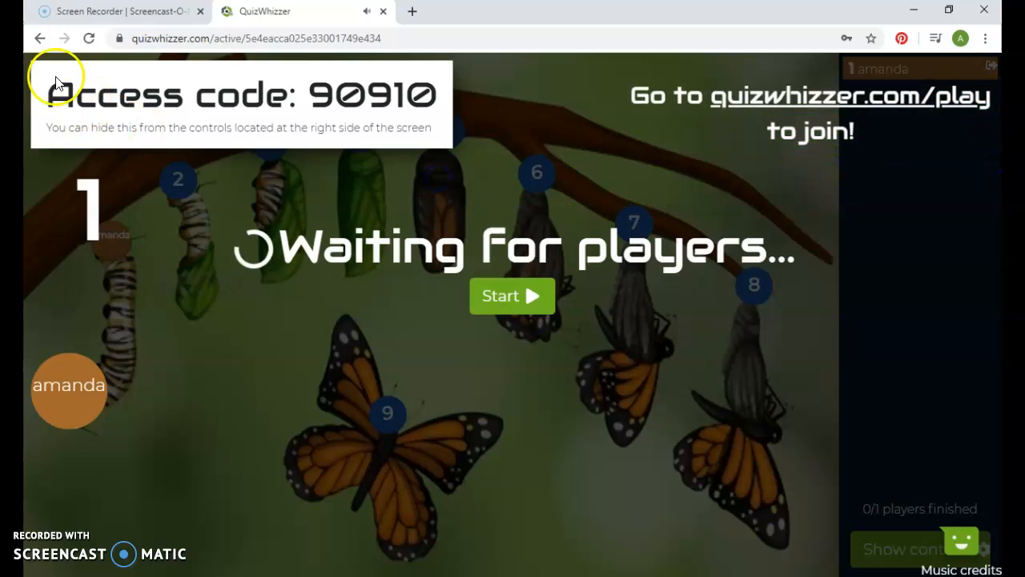
click(41, 39)
drag(996, 166, 998, 207)
drag(995, 319, 990, 299)
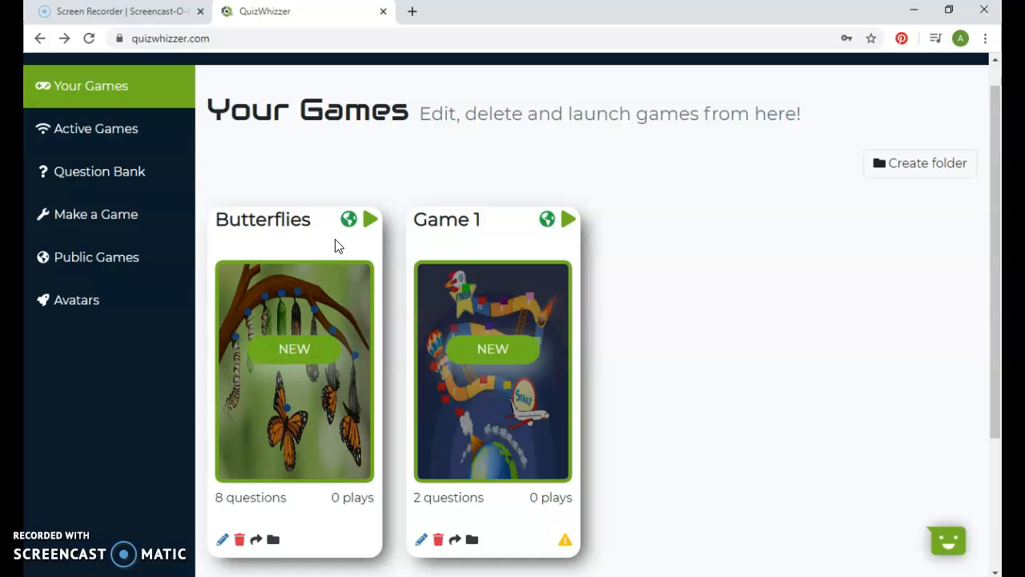
- Look through the Active Games, Question Bank, Public Games and Avatars pages
click(147, 142)
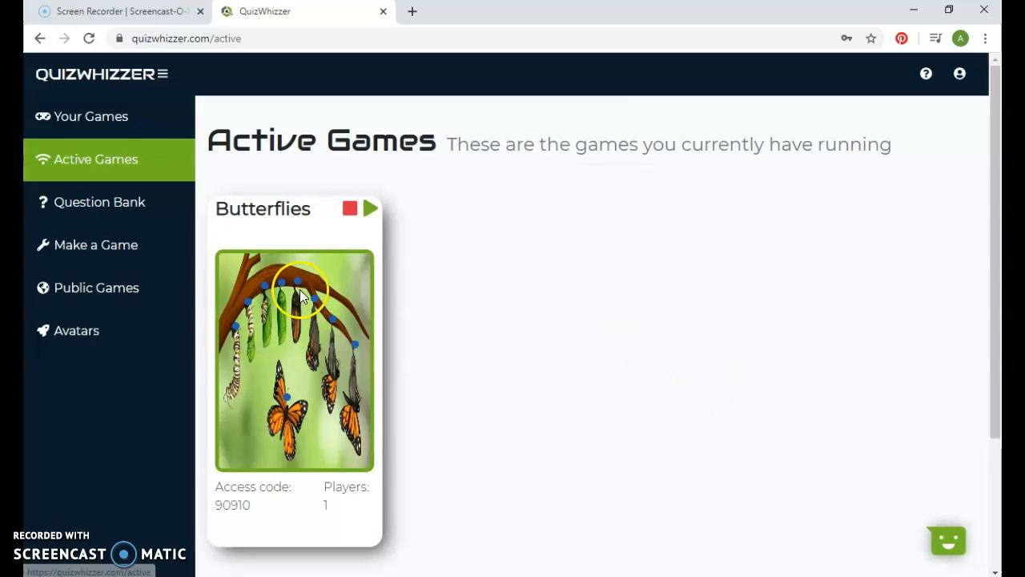
click(108, 200)
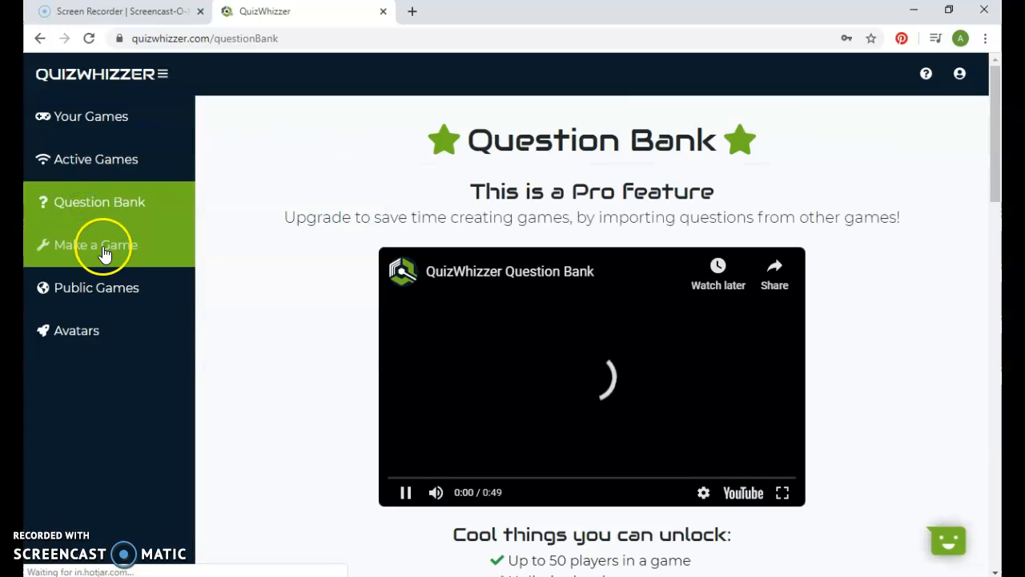
mouse_move(994, 144)
mouse_down()
mouse_move(993, 155)
mouse_move(993, 144)
mouse_up()
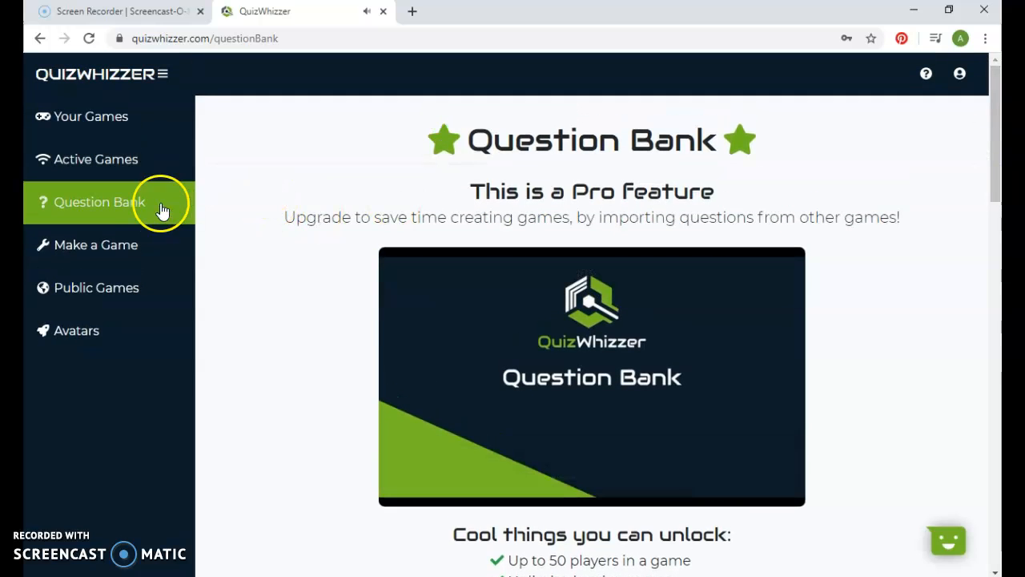
click(133, 286)
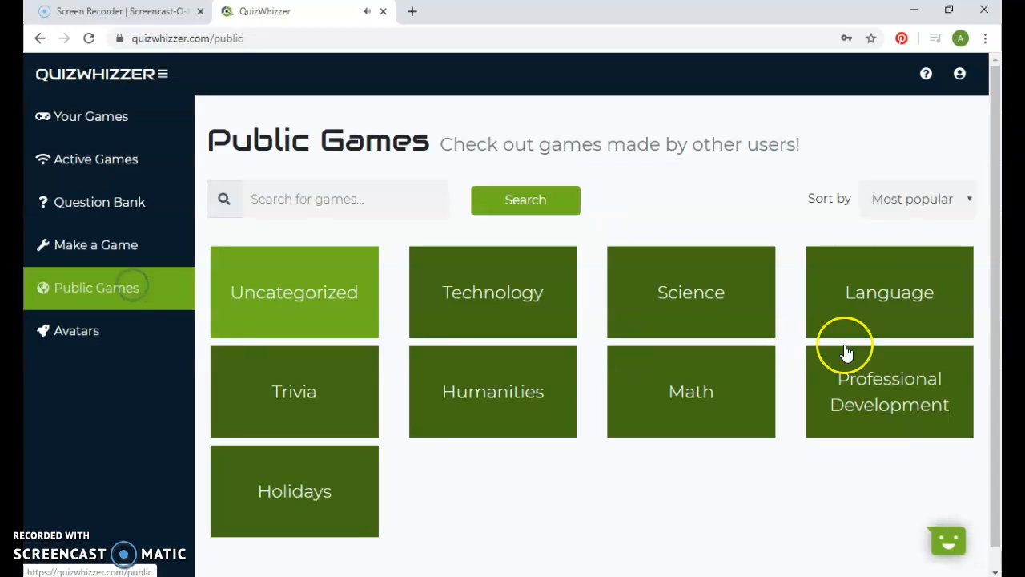
drag(996, 229, 998, 285)
click(128, 311)
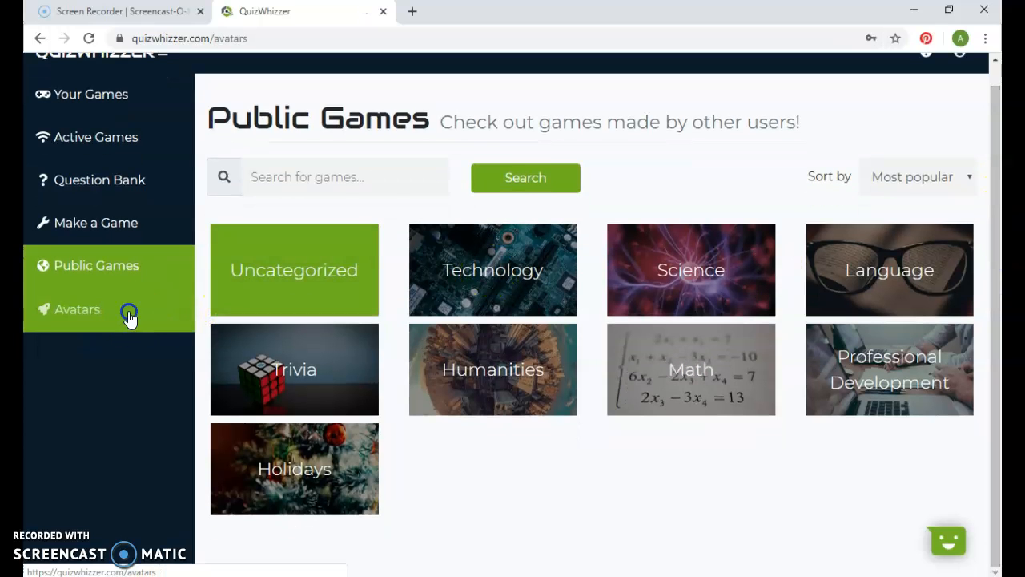
mouse_move(993, 142)
mouse_down()
mouse_move(997, 245)
mouse_move(997, 140)
mouse_up()
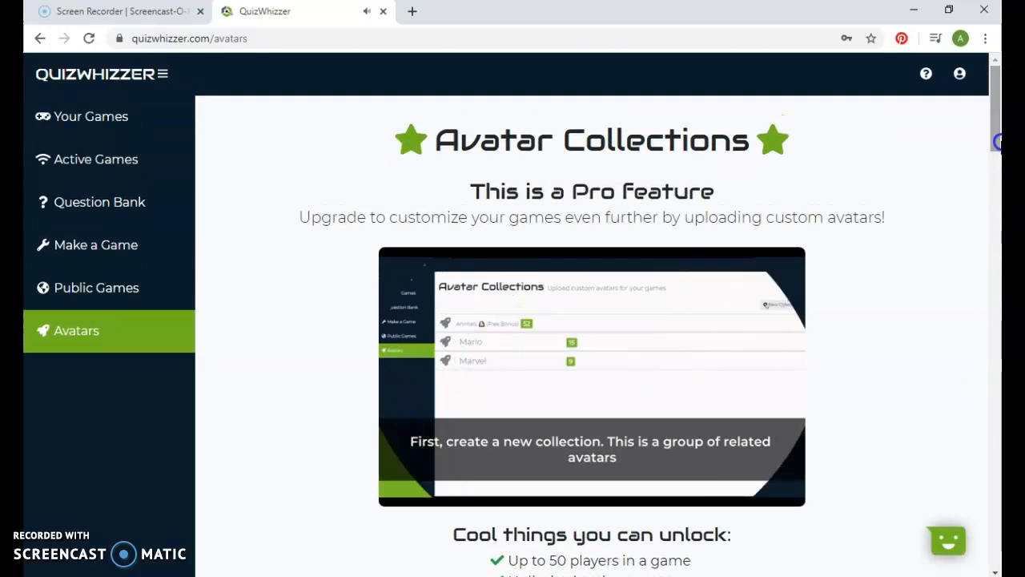
- Browse the games in the Science and Uncategorized categories of Public Games
click(72, 303)
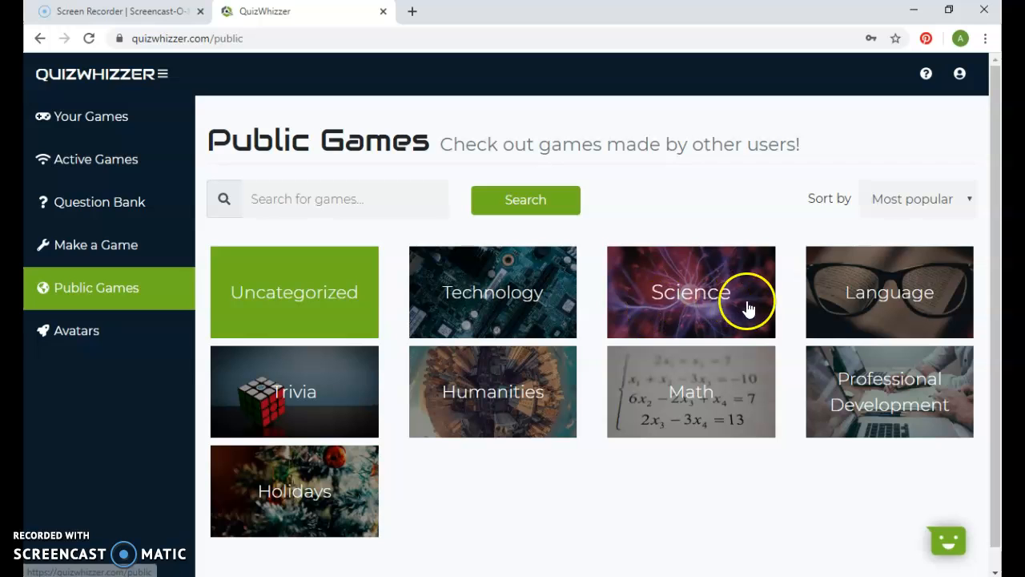
scroll(995, 240, down, 1)
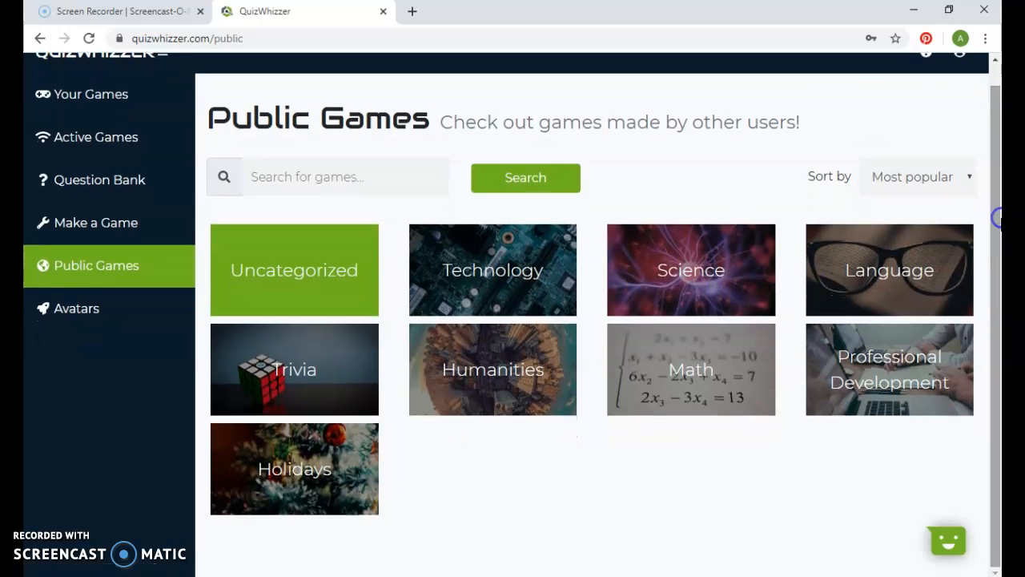
click(725, 261)
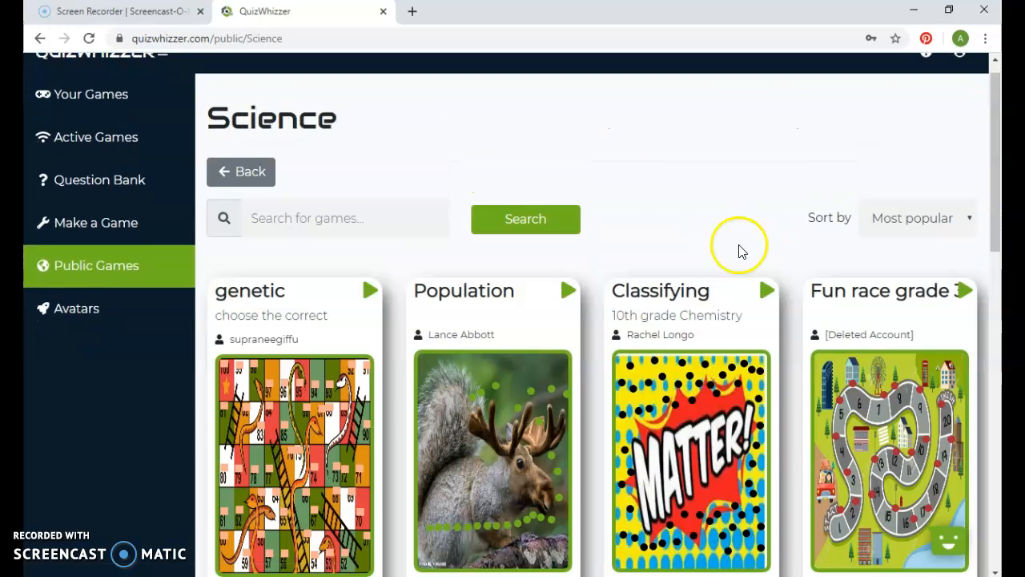
mouse_move(993, 132)
mouse_down()
mouse_move(998, 330)
mouse_move(988, 115)
mouse_up()
click(229, 200)
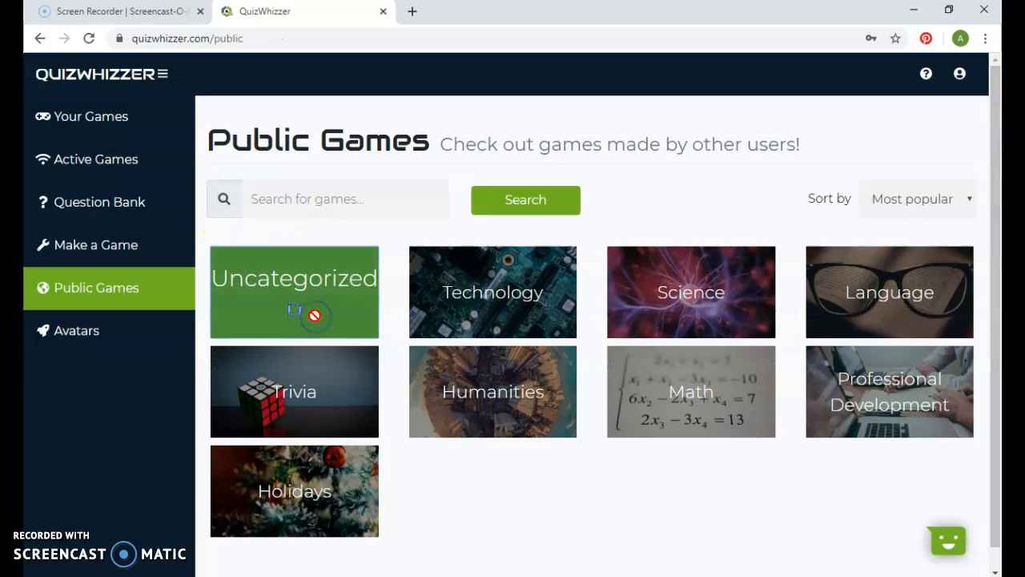
click(295, 311)
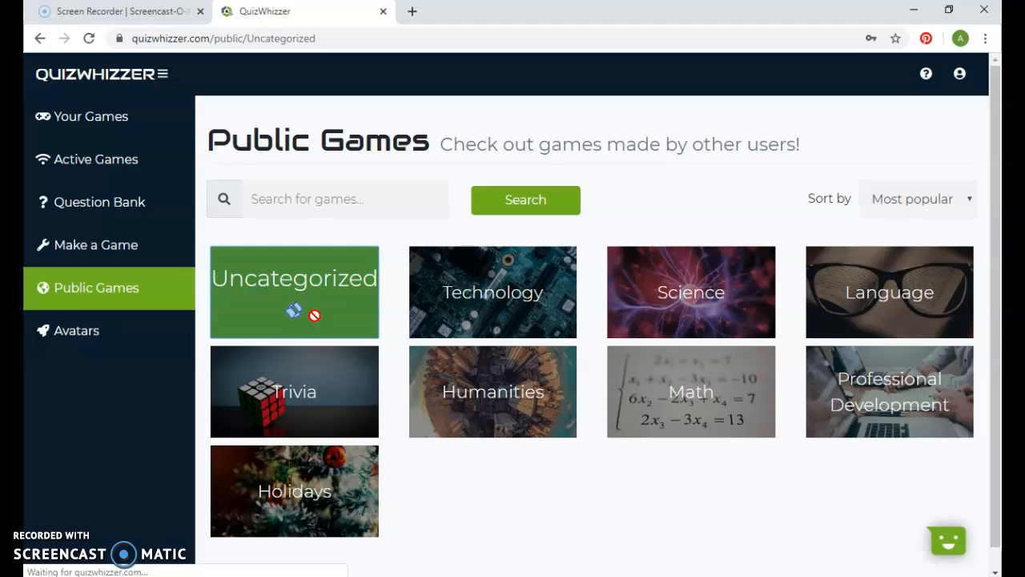
mouse_move(997, 126)
mouse_down()
mouse_move(993, 325)
mouse_move(997, 108)
mouse_up()
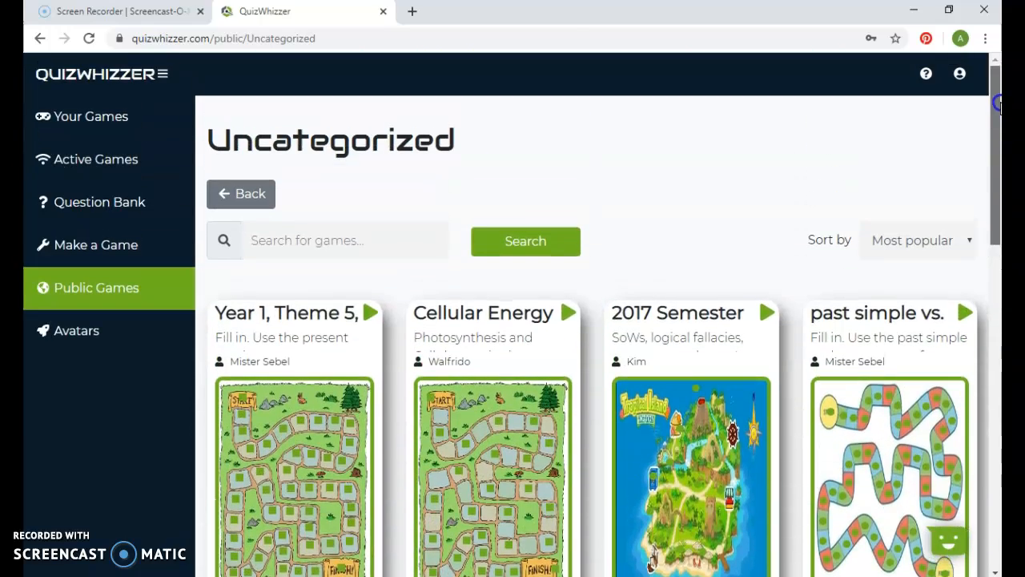
- Return to the Your Games page and look over the Butterflies and Game 1 cards
click(138, 117)
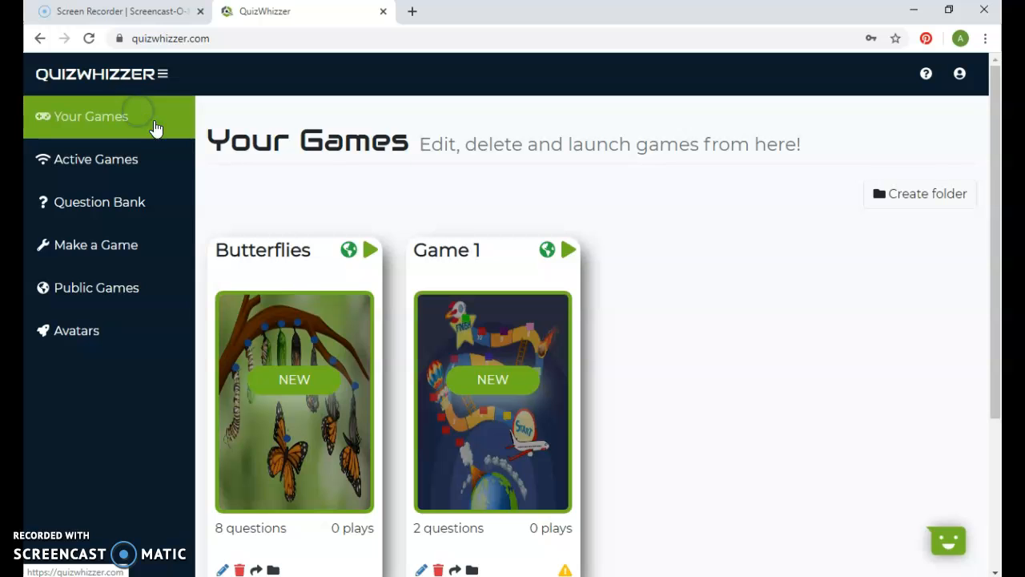
mouse_move(993, 165)
mouse_down()
mouse_move(997, 216)
mouse_move(997, 168)
mouse_up()
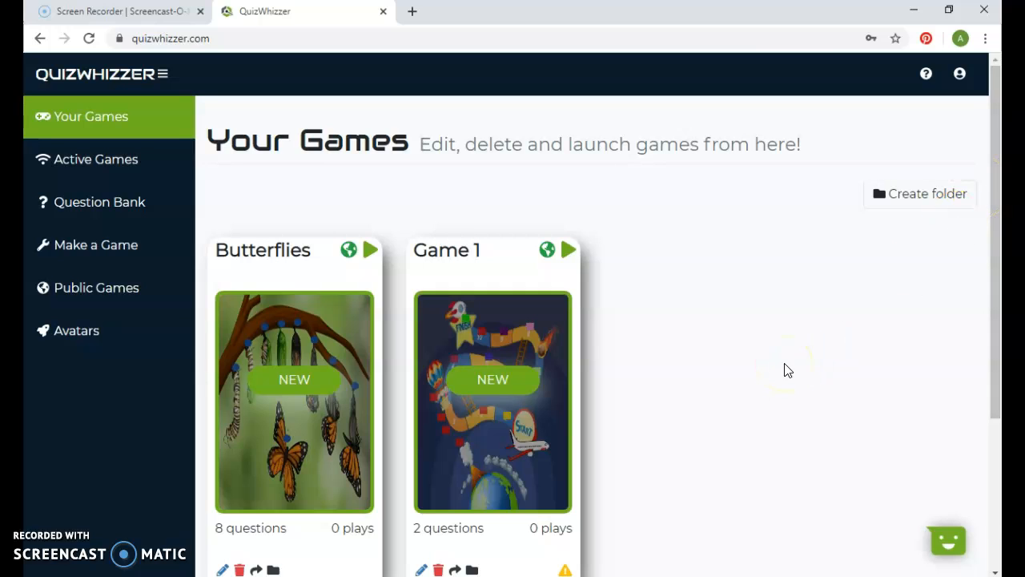
drag(997, 236, 998, 285)
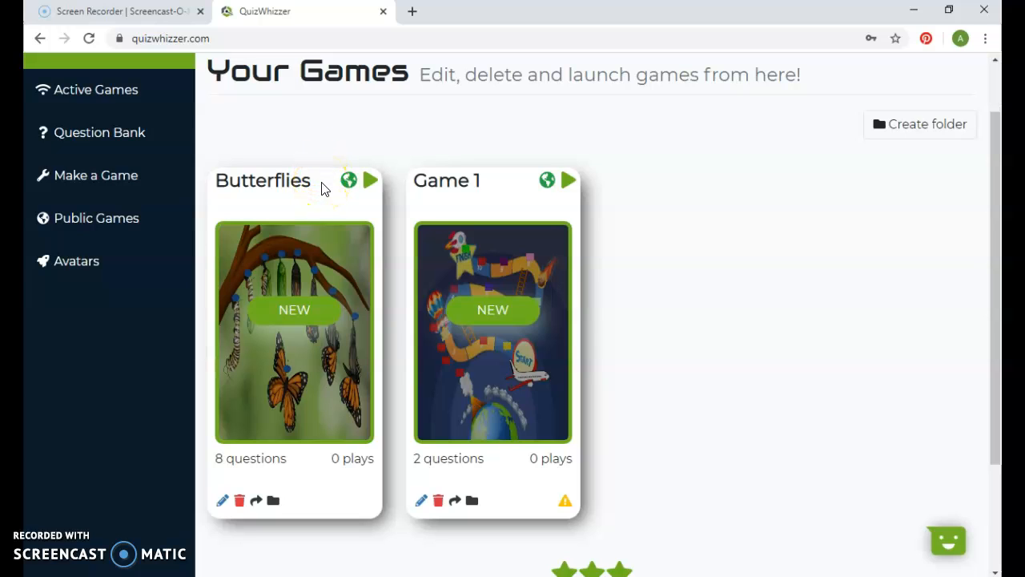
drag(997, 201, 997, 191)
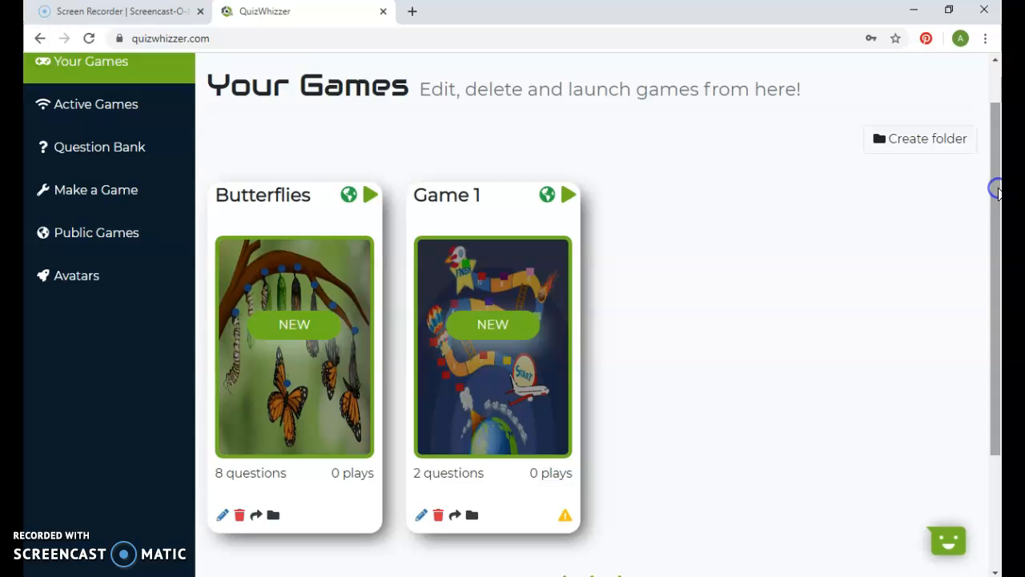
- Reopen the Butterflies game in the board editor, look over its numbered spaces, and save the game
click(222, 515)
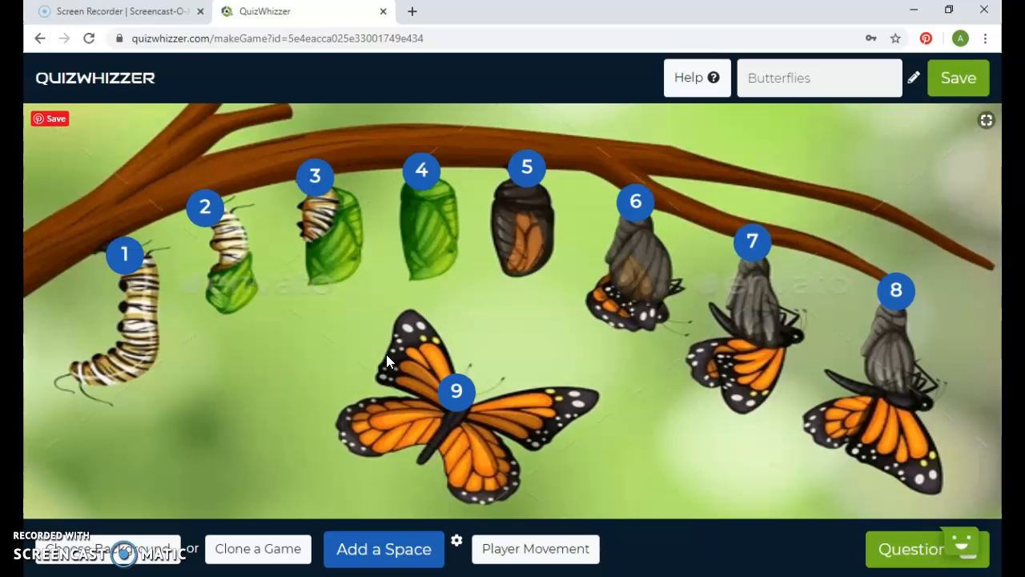
click(402, 314)
click(233, 295)
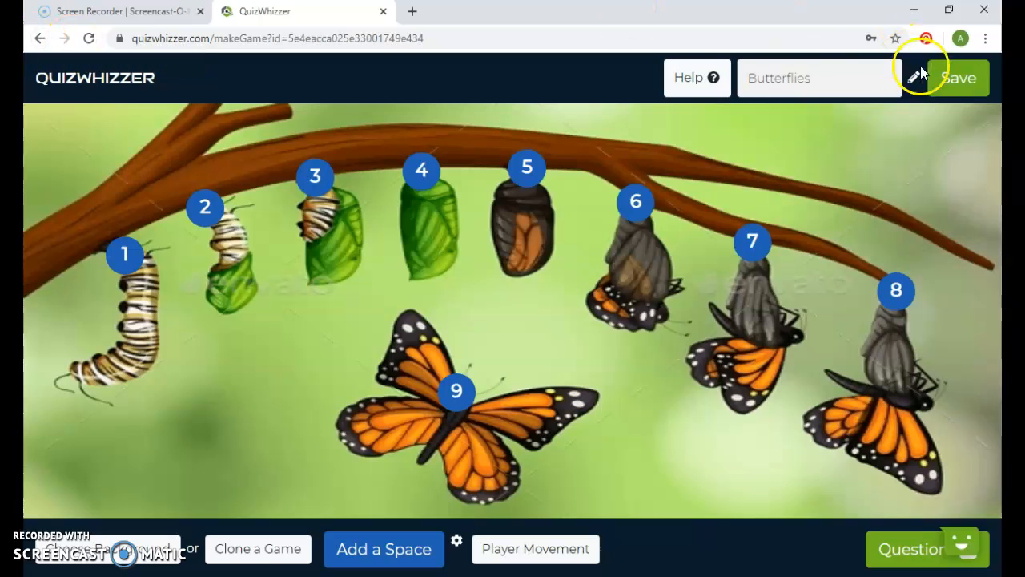
click(950, 75)
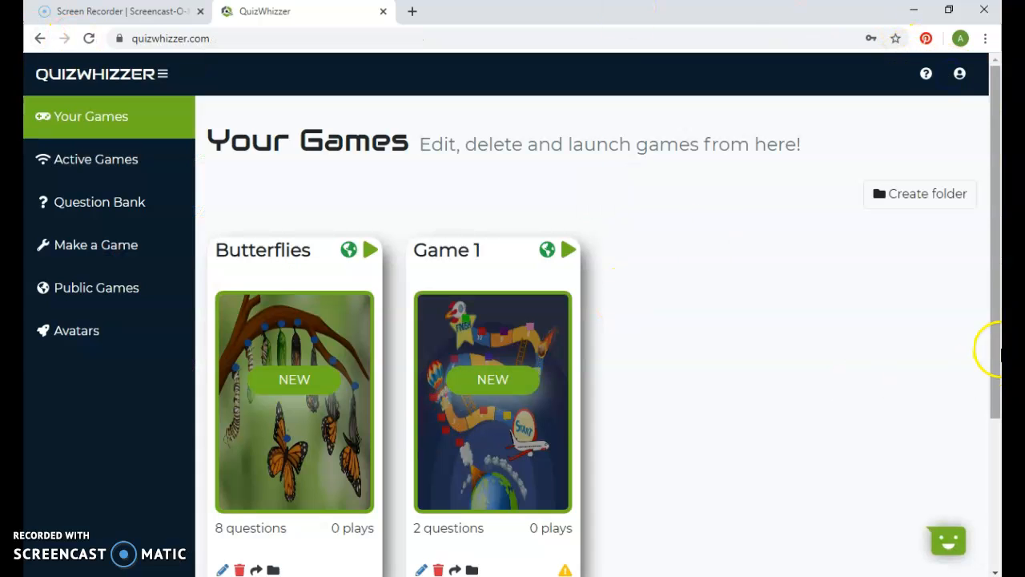